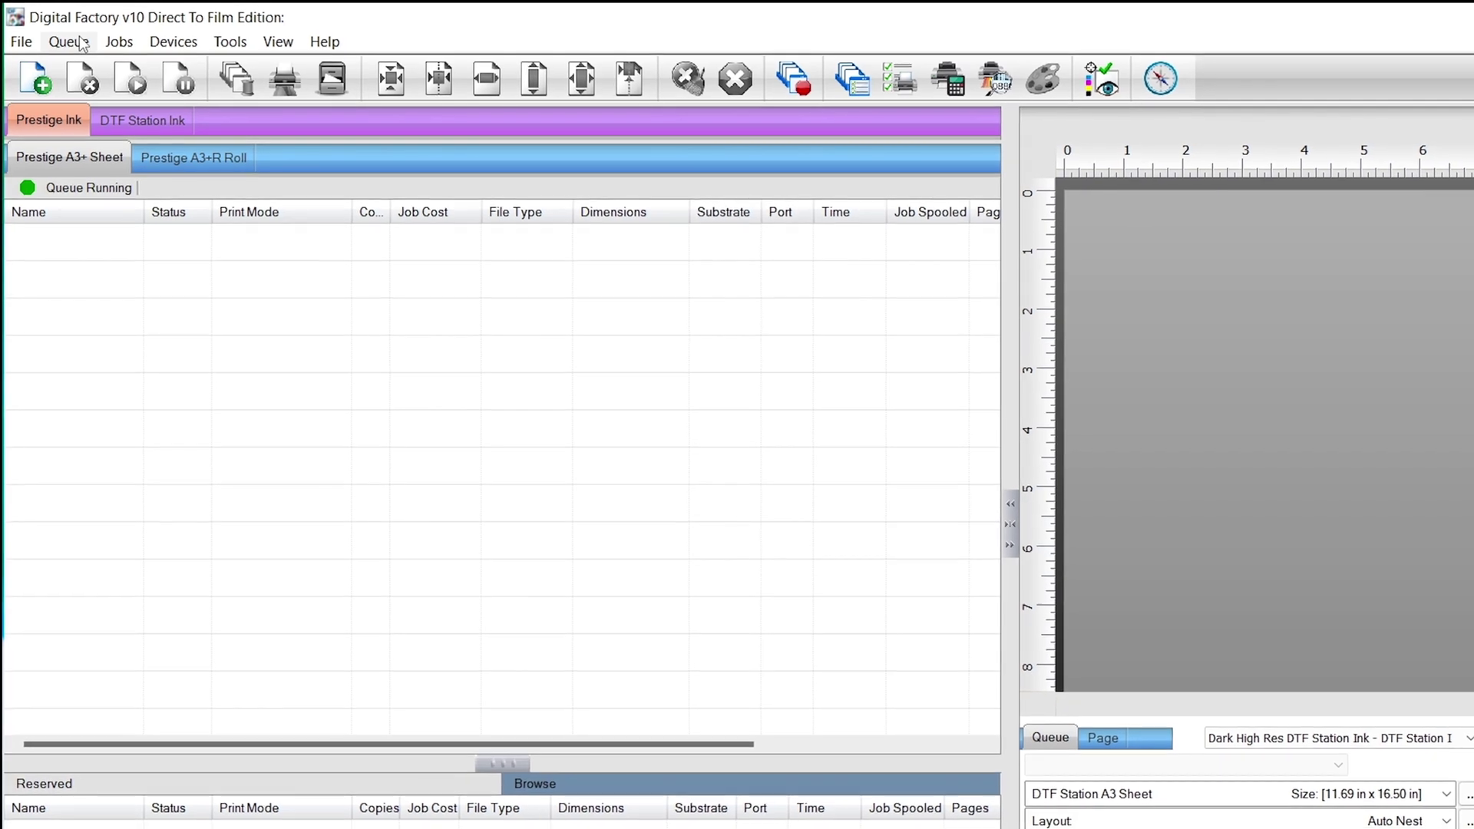
Open the Queue menu over the empty Prestige A3+ Sheet queue
left_click(68, 41)
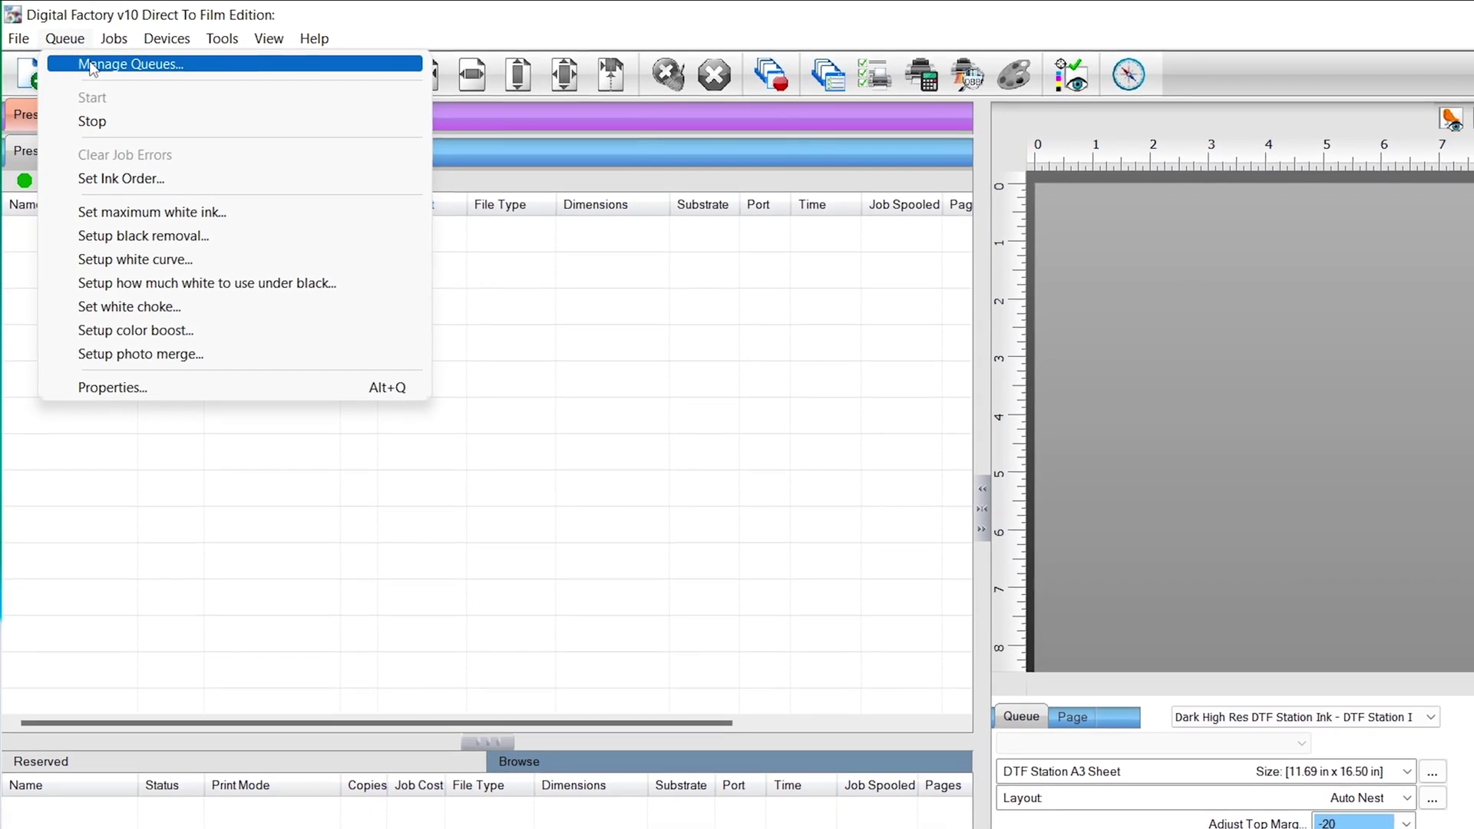
In Manage Queues, set the first queue's port to NULL and apply it to all four queues
left_click(92, 66)
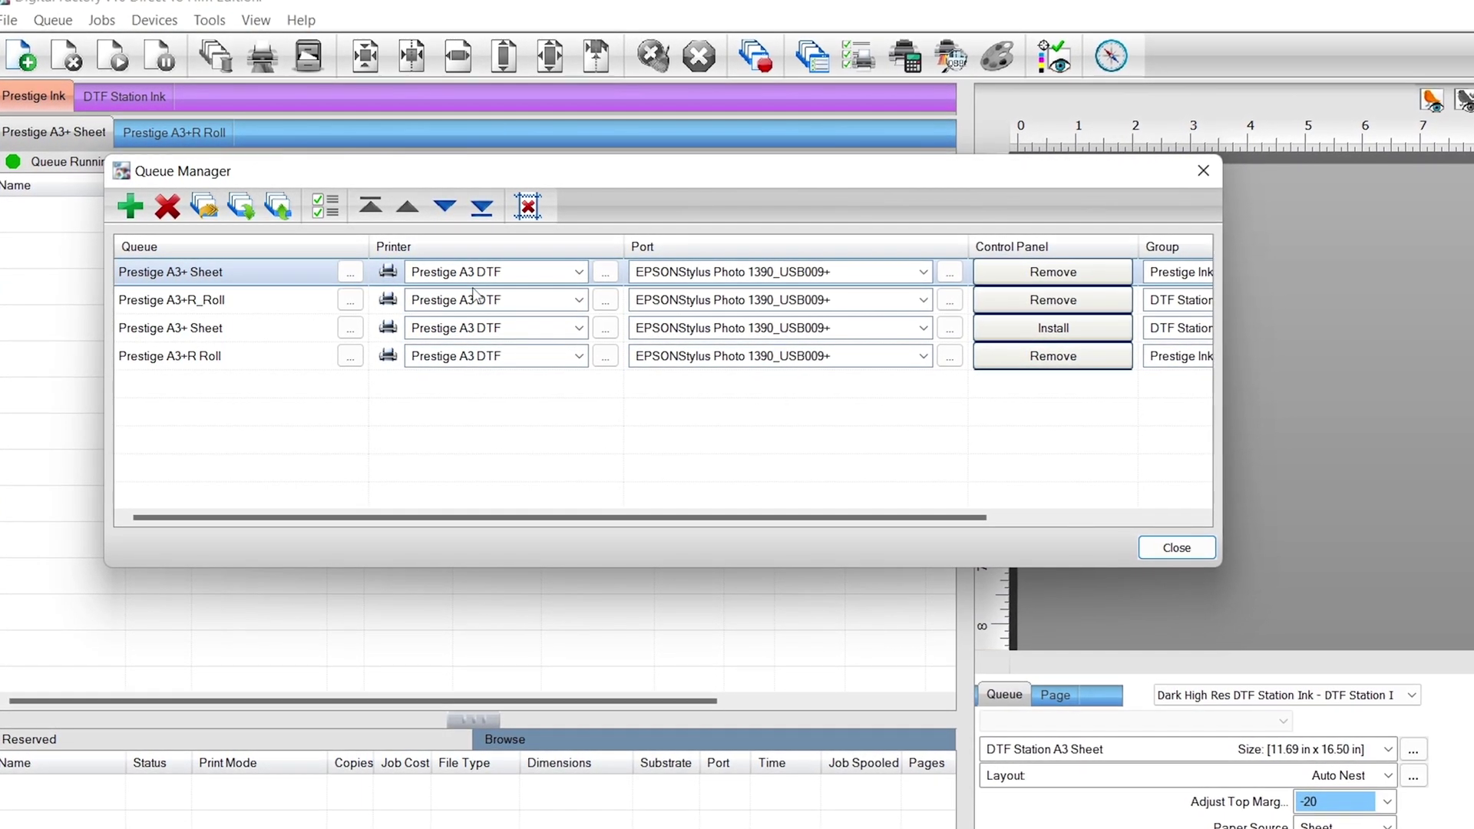
left_click(751, 271)
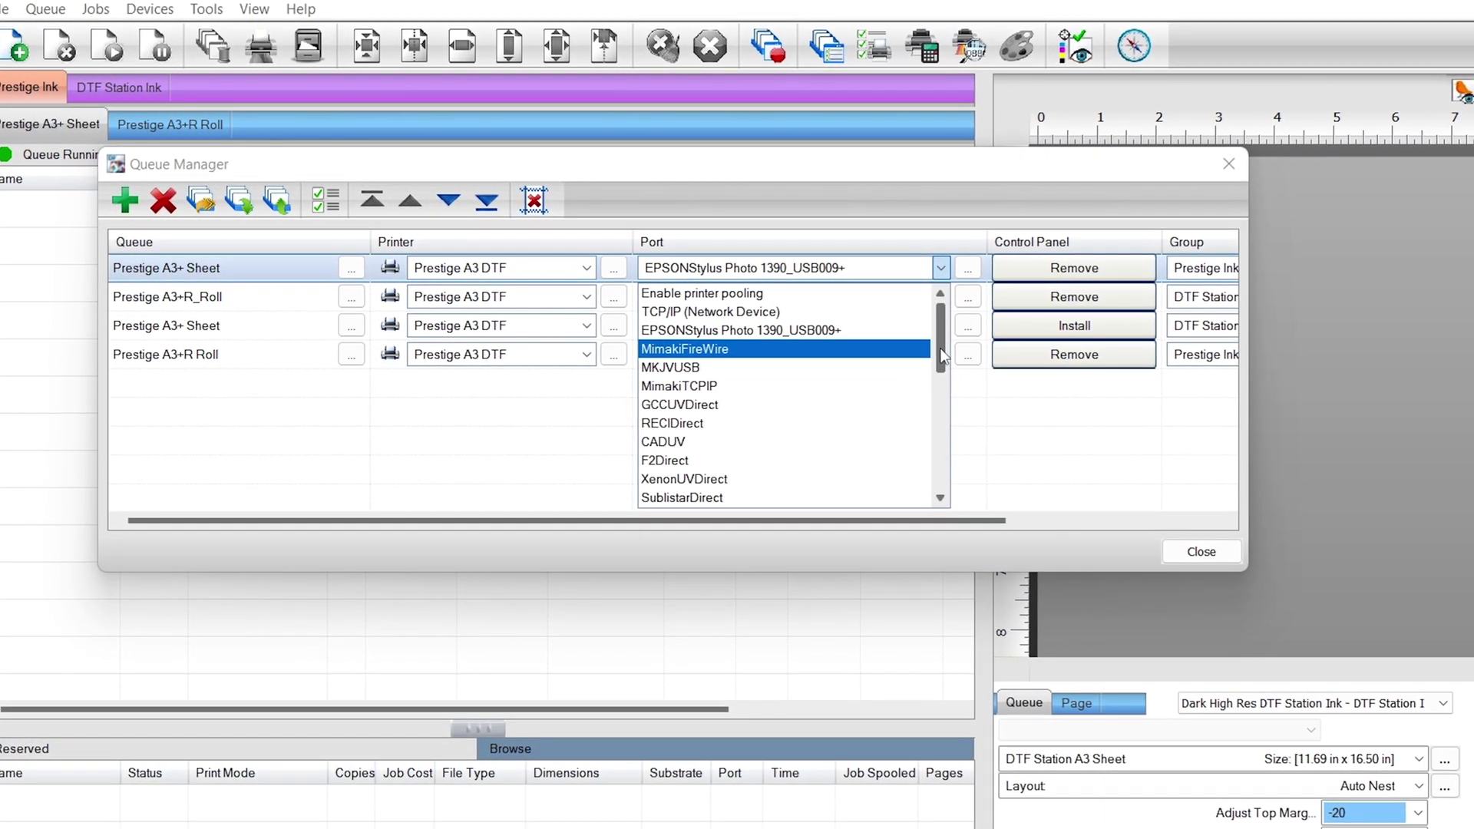
left_click_drag(943, 355, 943, 494)
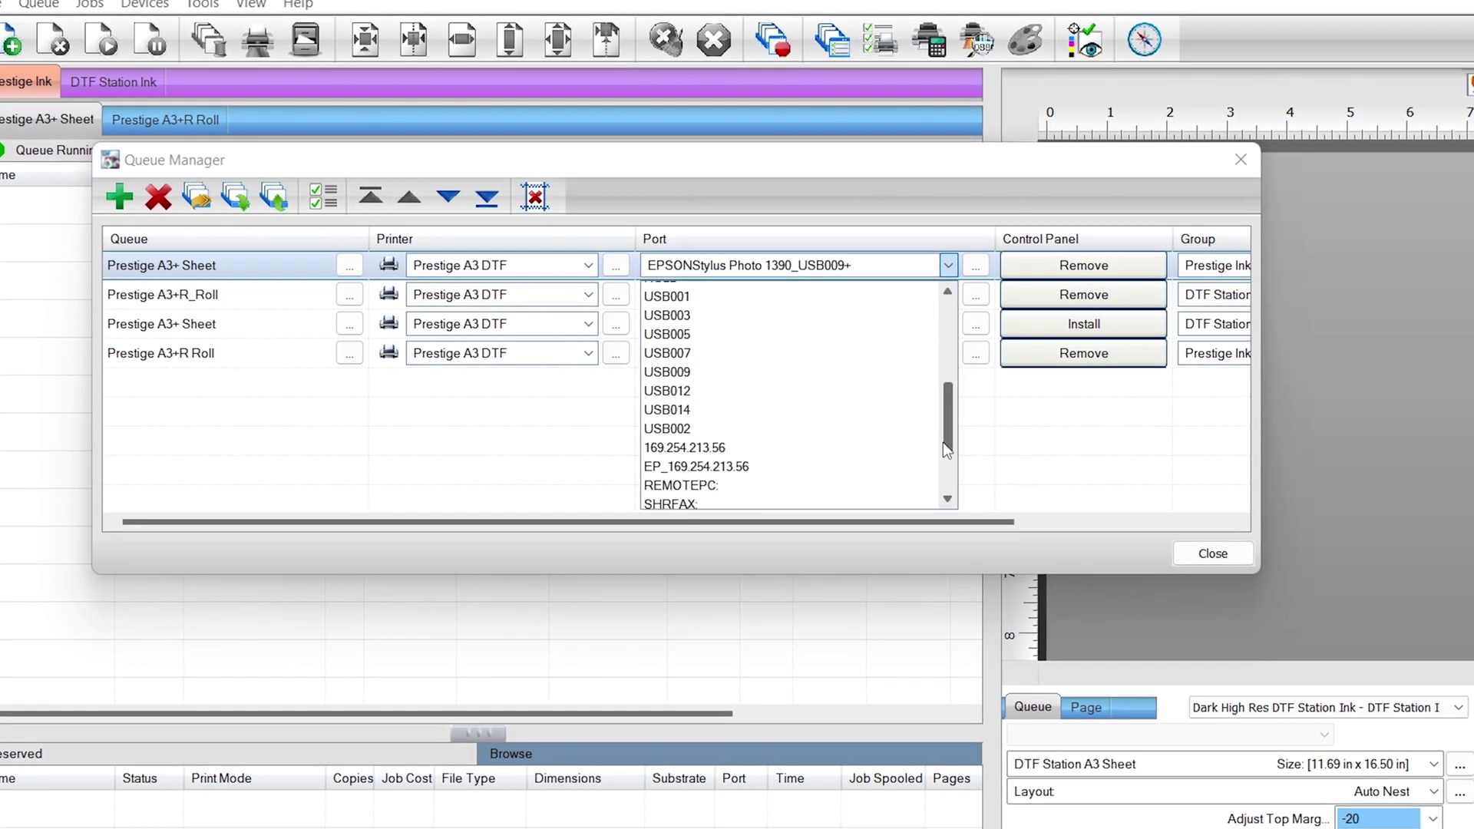
left_click(751, 448)
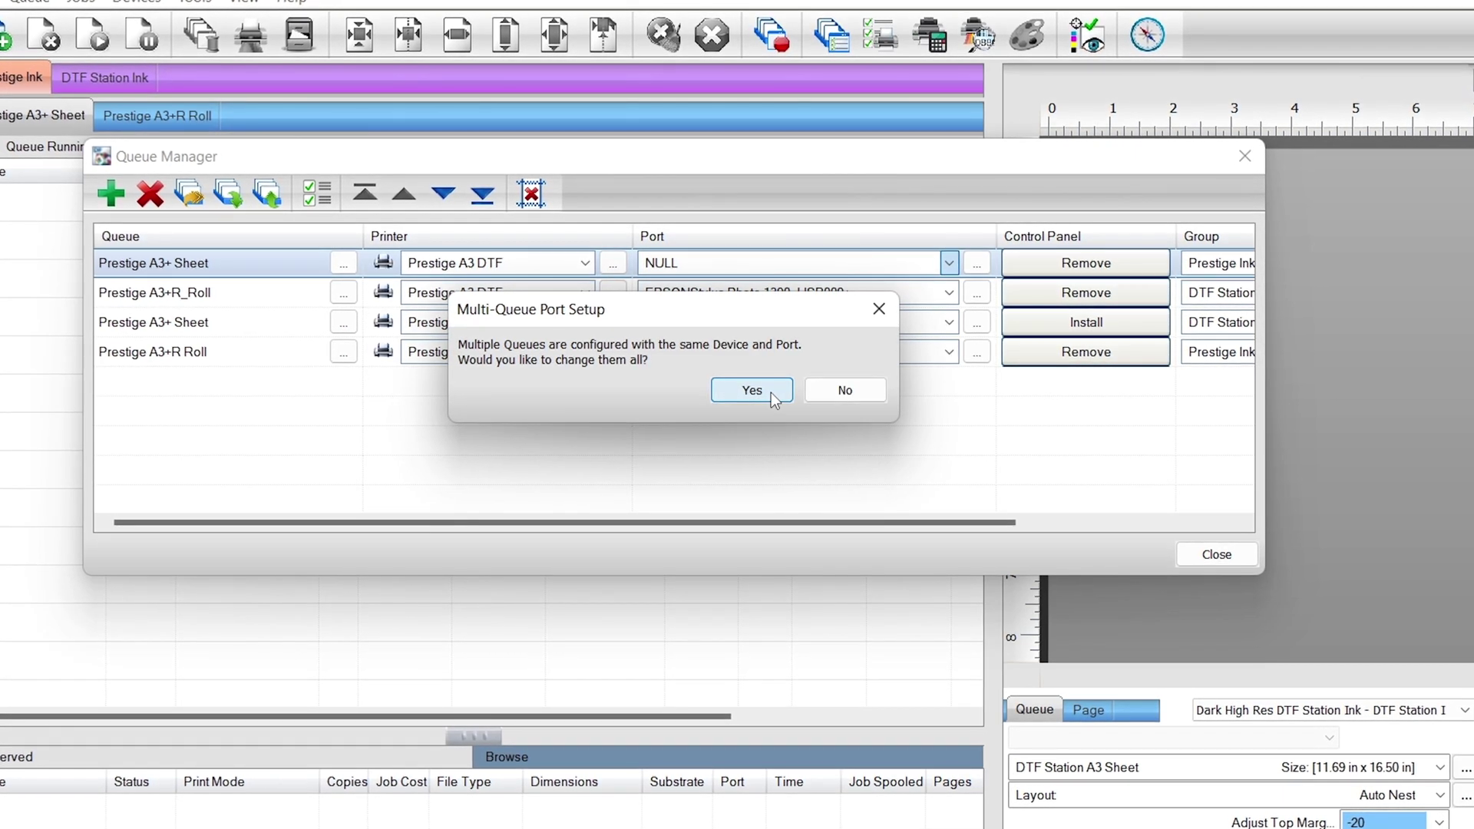
left_click(771, 392)
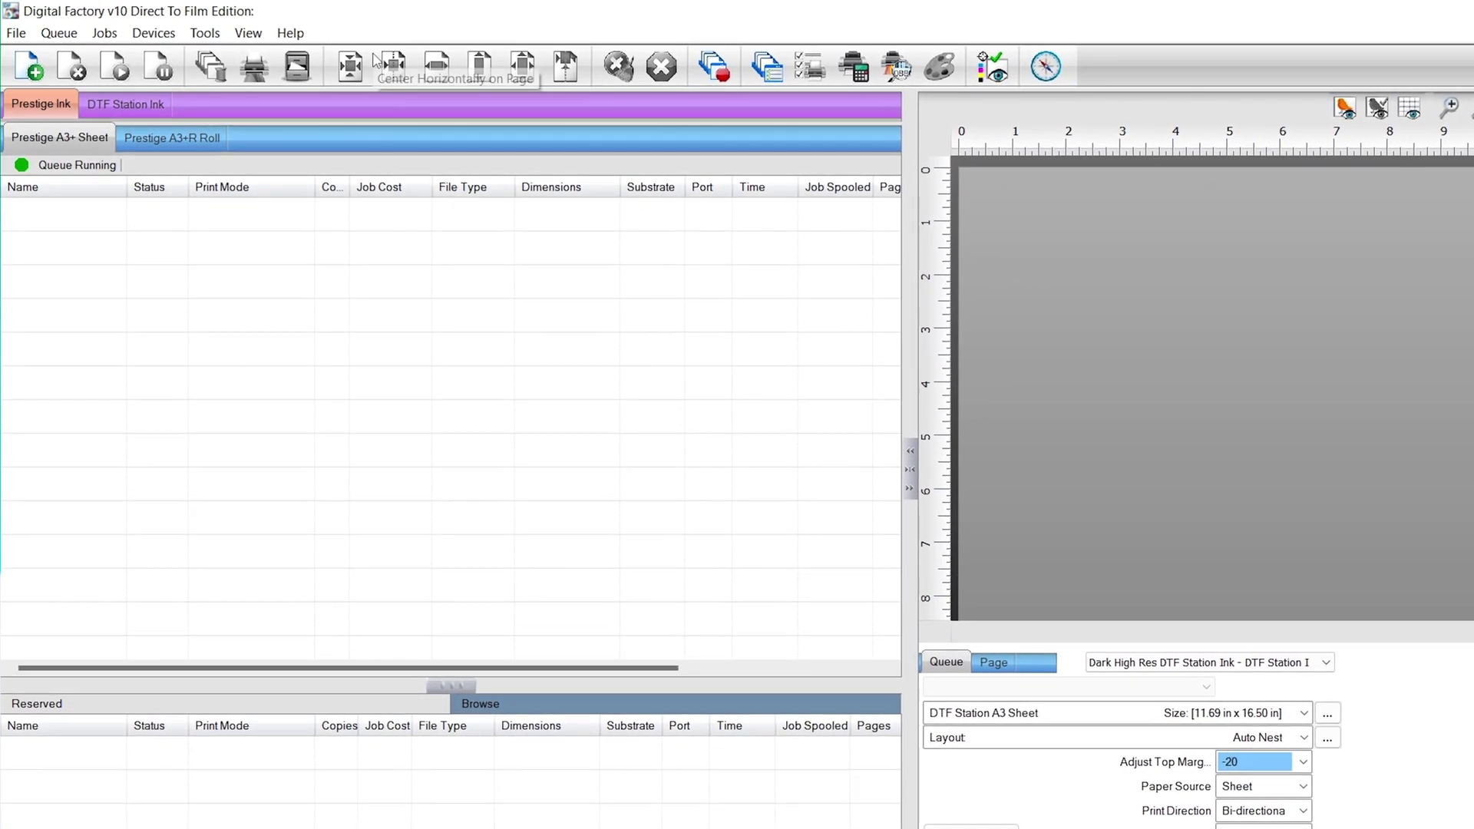
Switch all four queues back to the EPSONStylus Photo 1390_USB009+ port and close Queue Manager
left_click(73, 34)
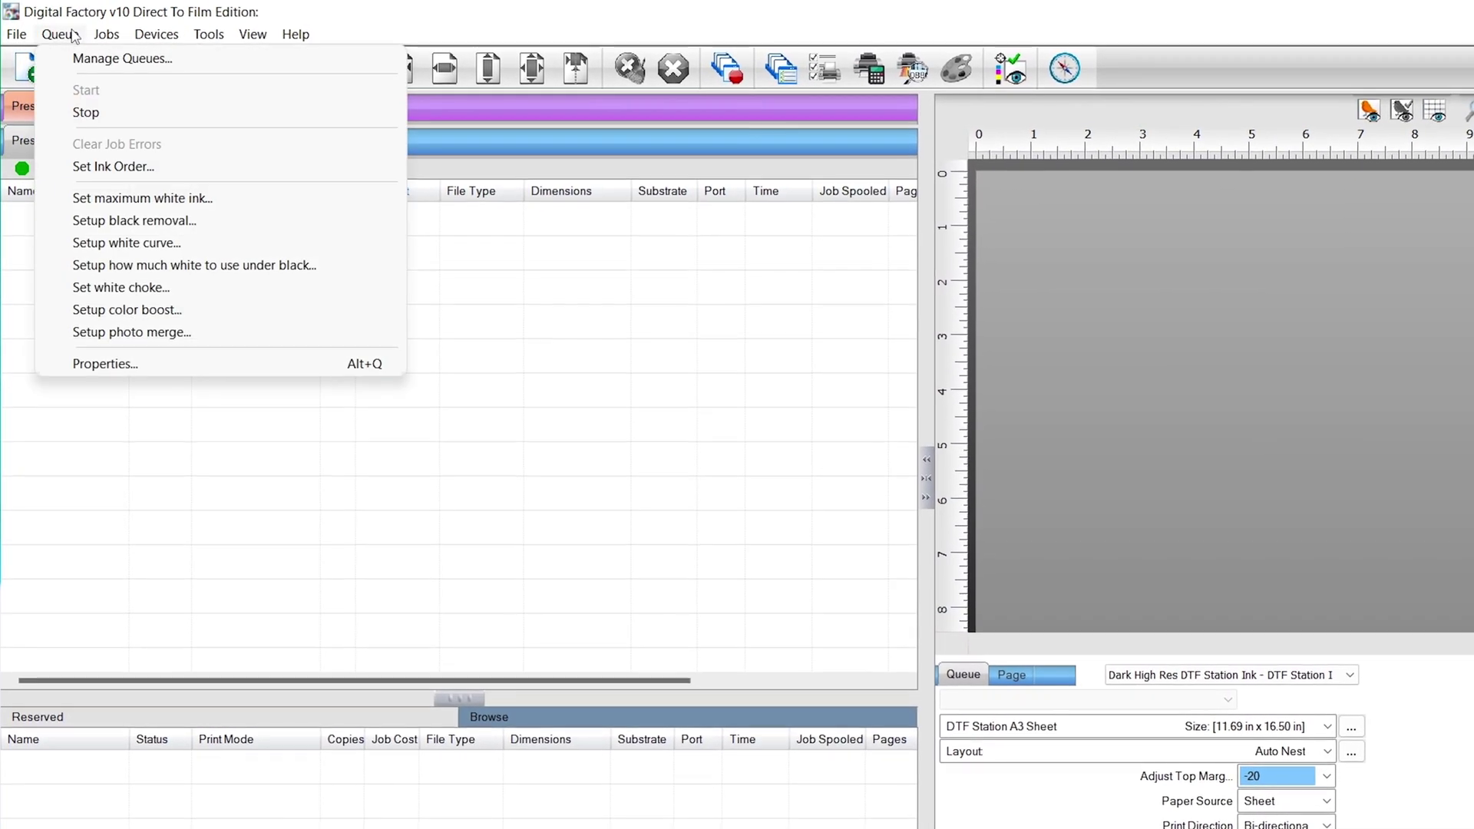
left_click(77, 60)
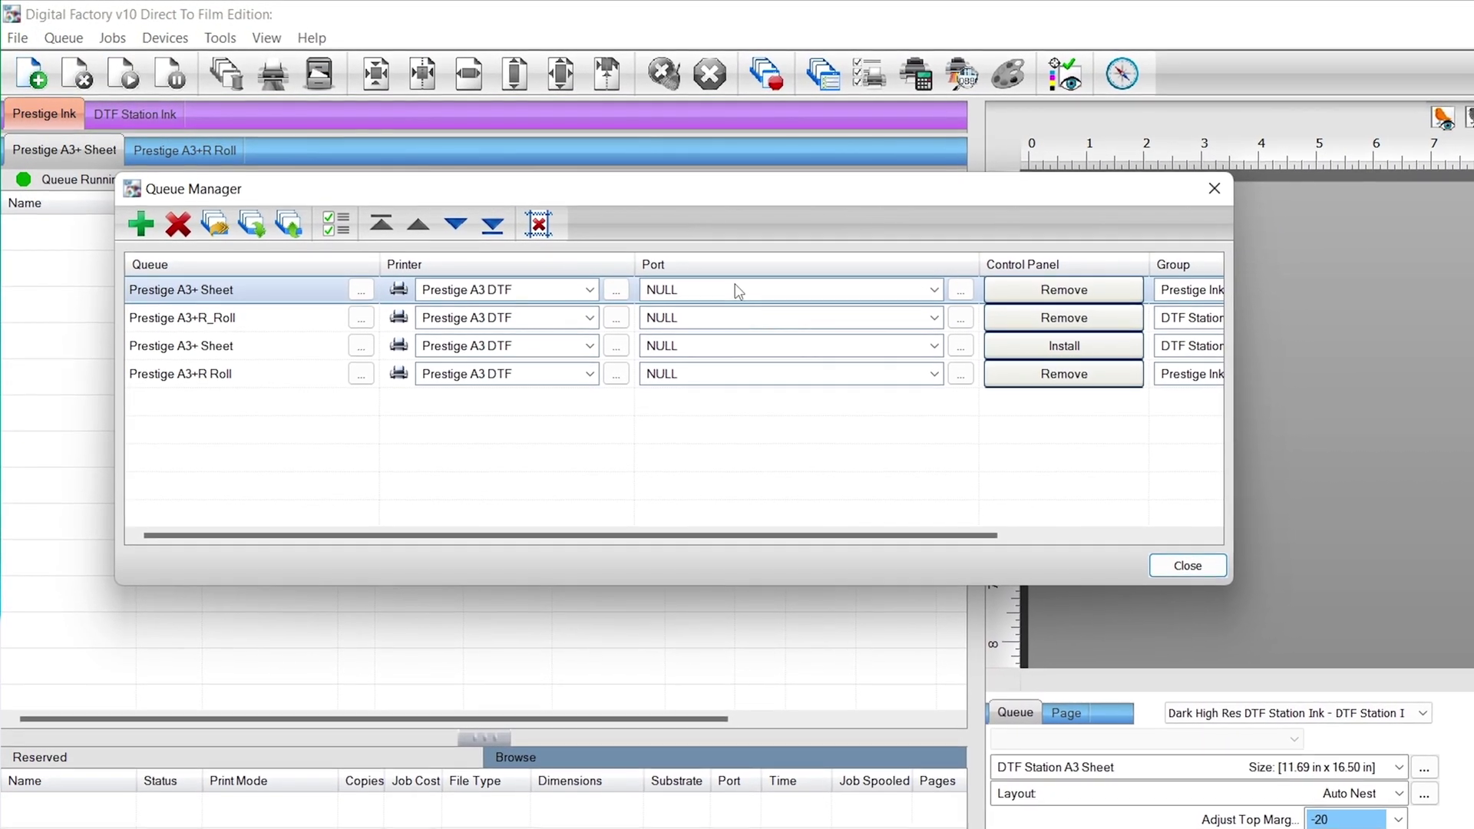
left_click(735, 287)
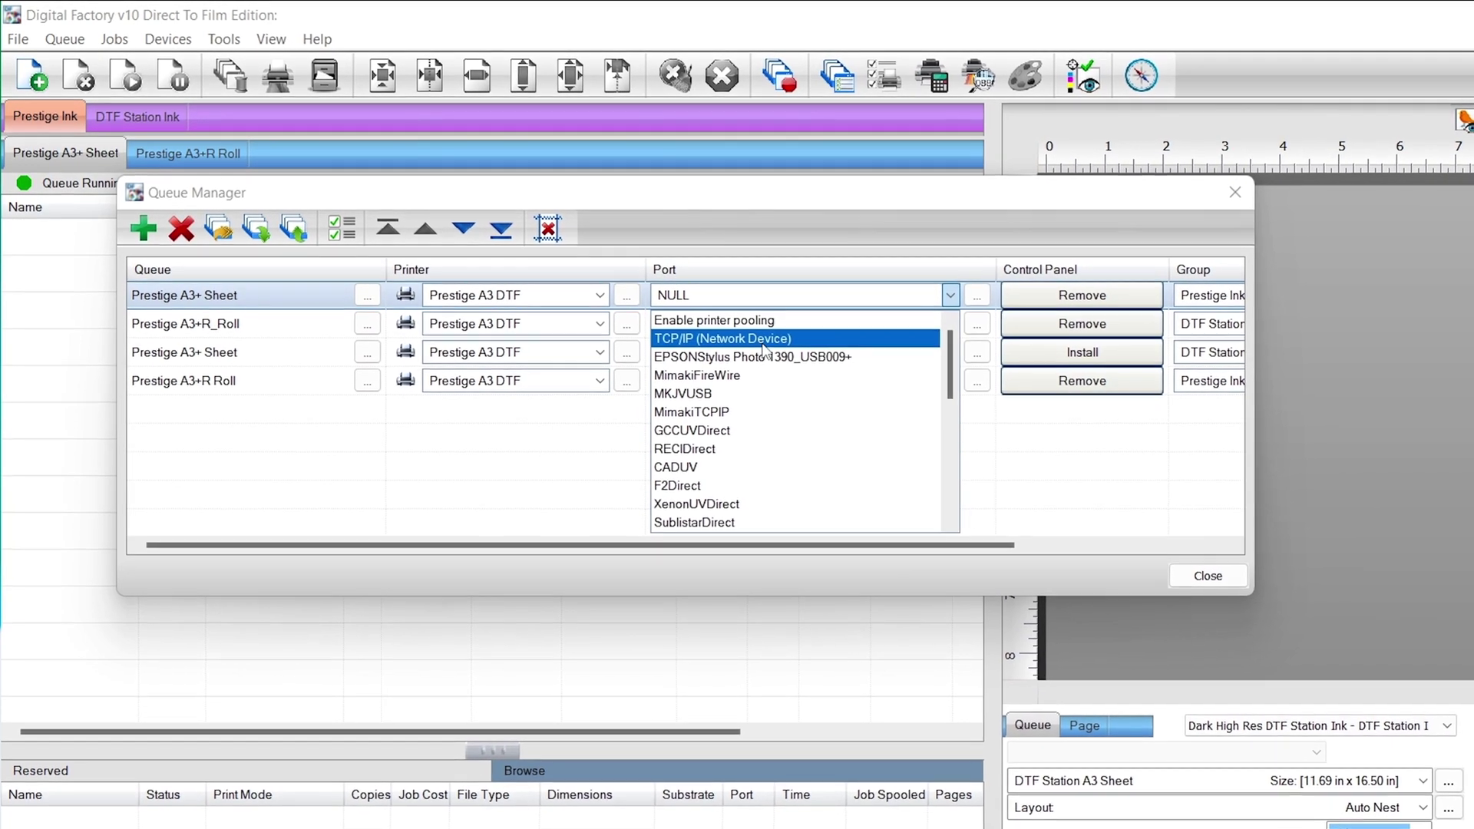
left_click(760, 355)
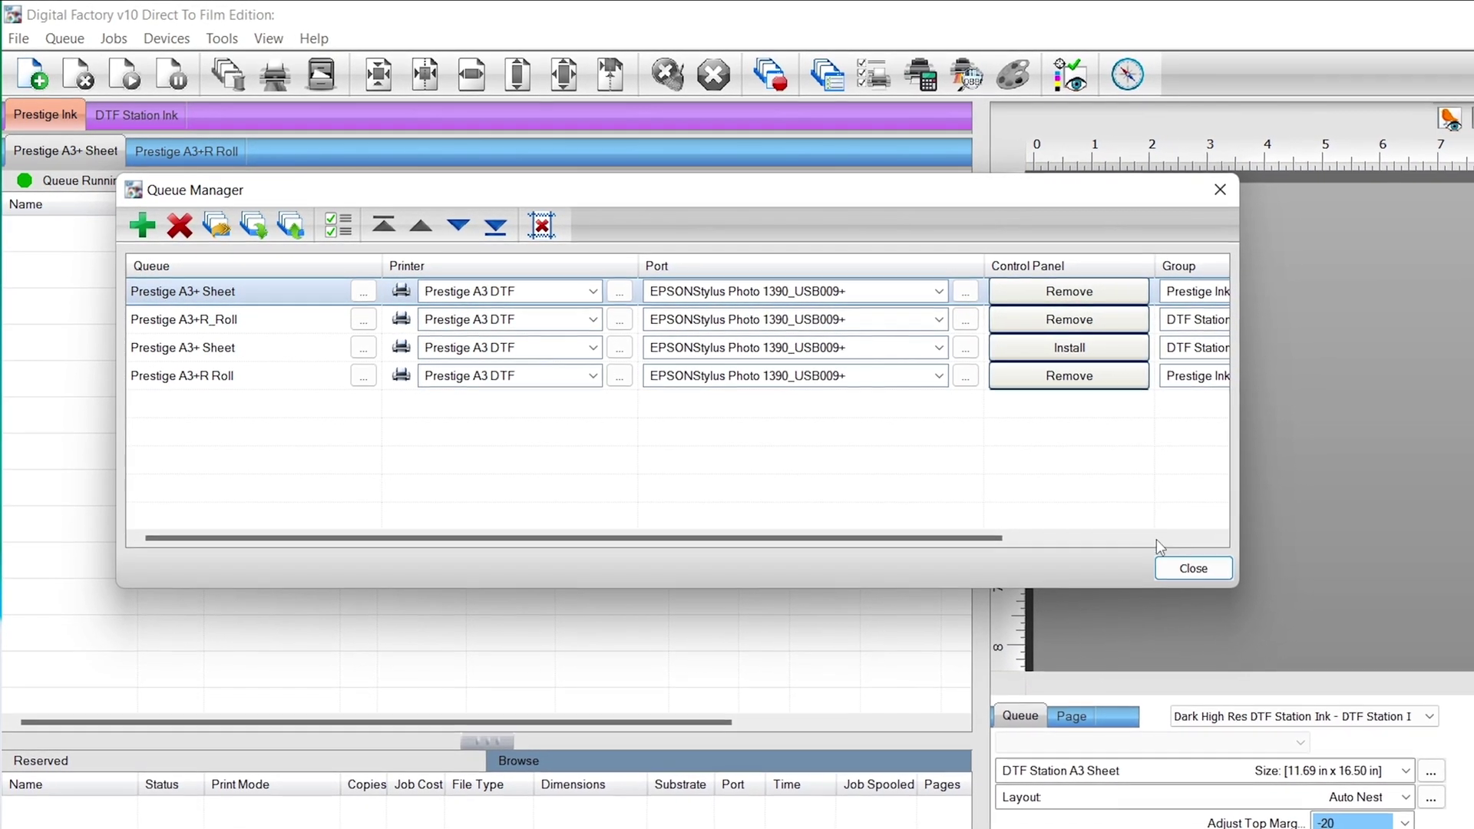
left_click(1186, 569)
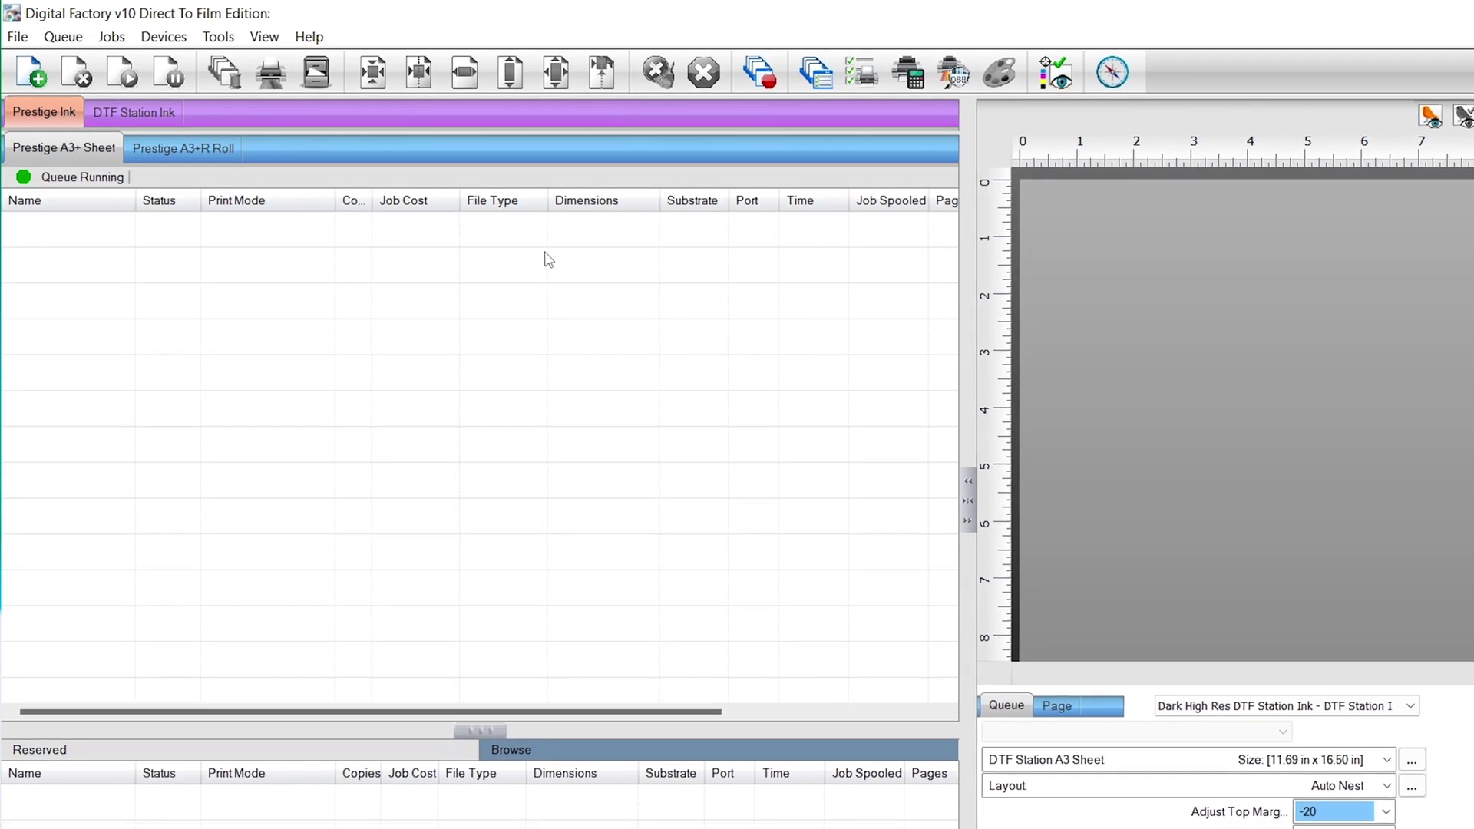
Check the printer's status and ink levels, then bring up the Devices menu
left_click(855, 74)
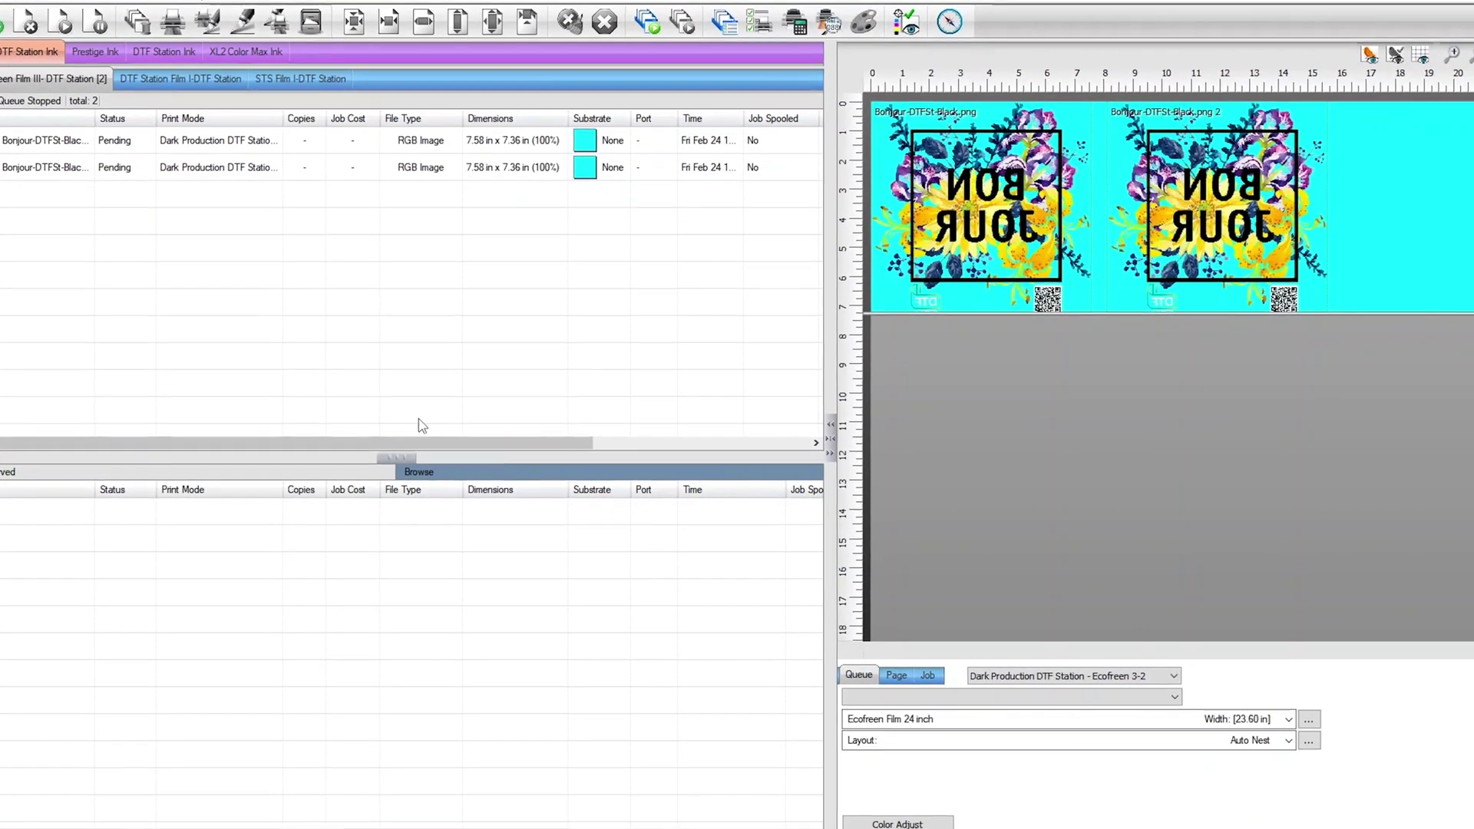
left_click(85, 2)
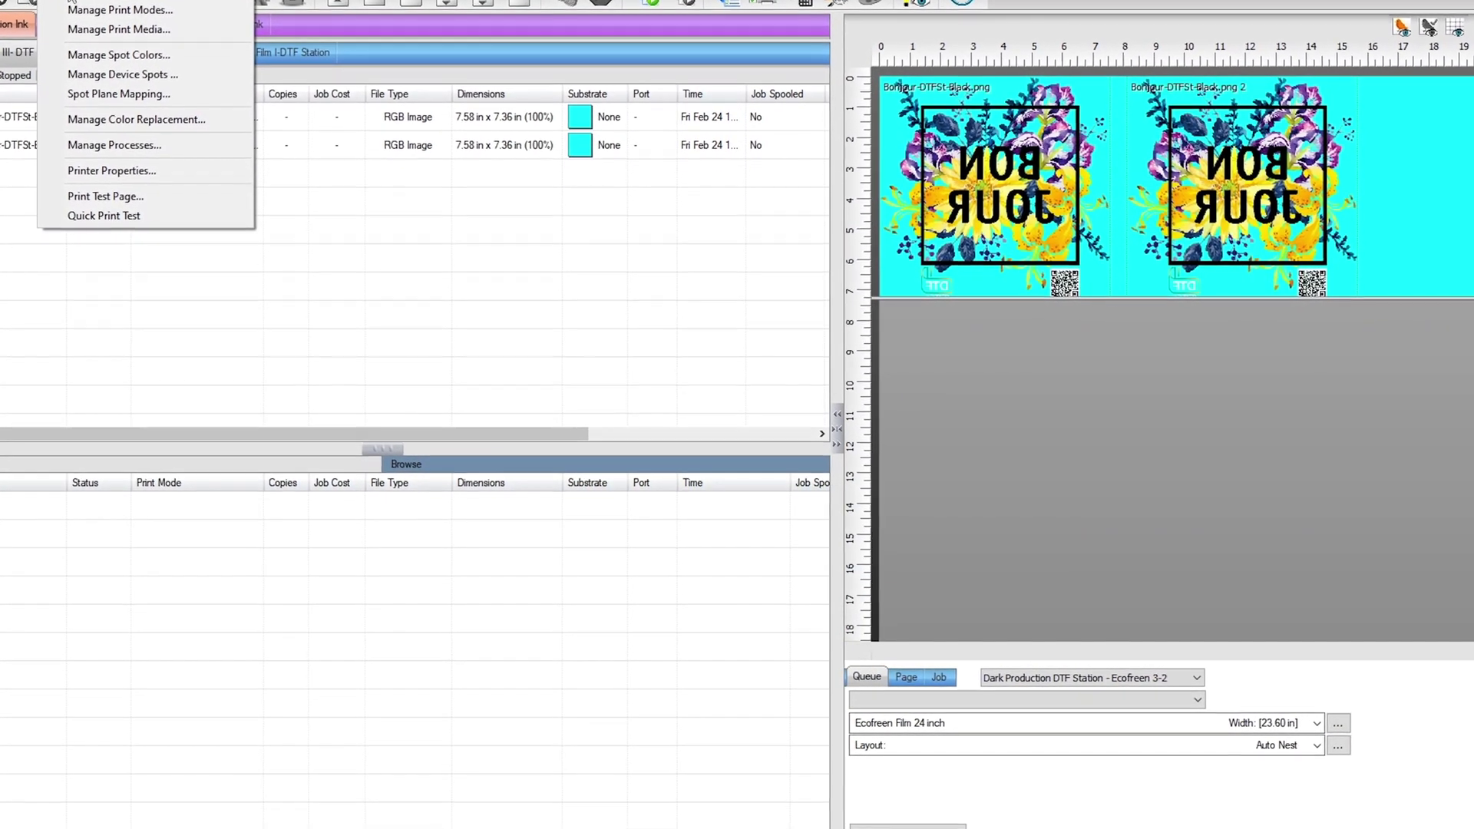
In Manage Devices, select Prestige A3 DTF and check updater.cadlink.com for driver updates
left_click(108, 1)
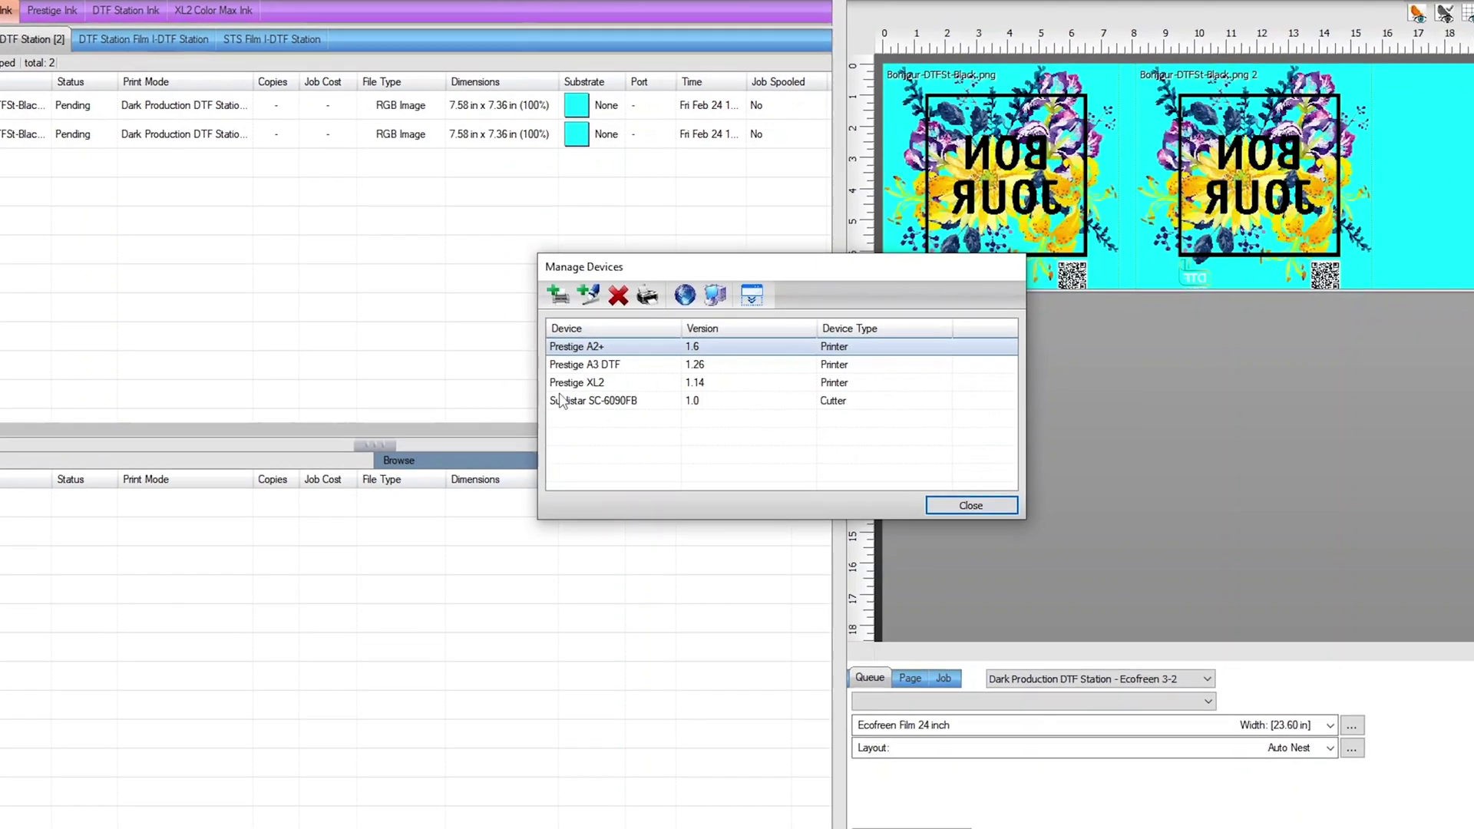
left_click(620, 367)
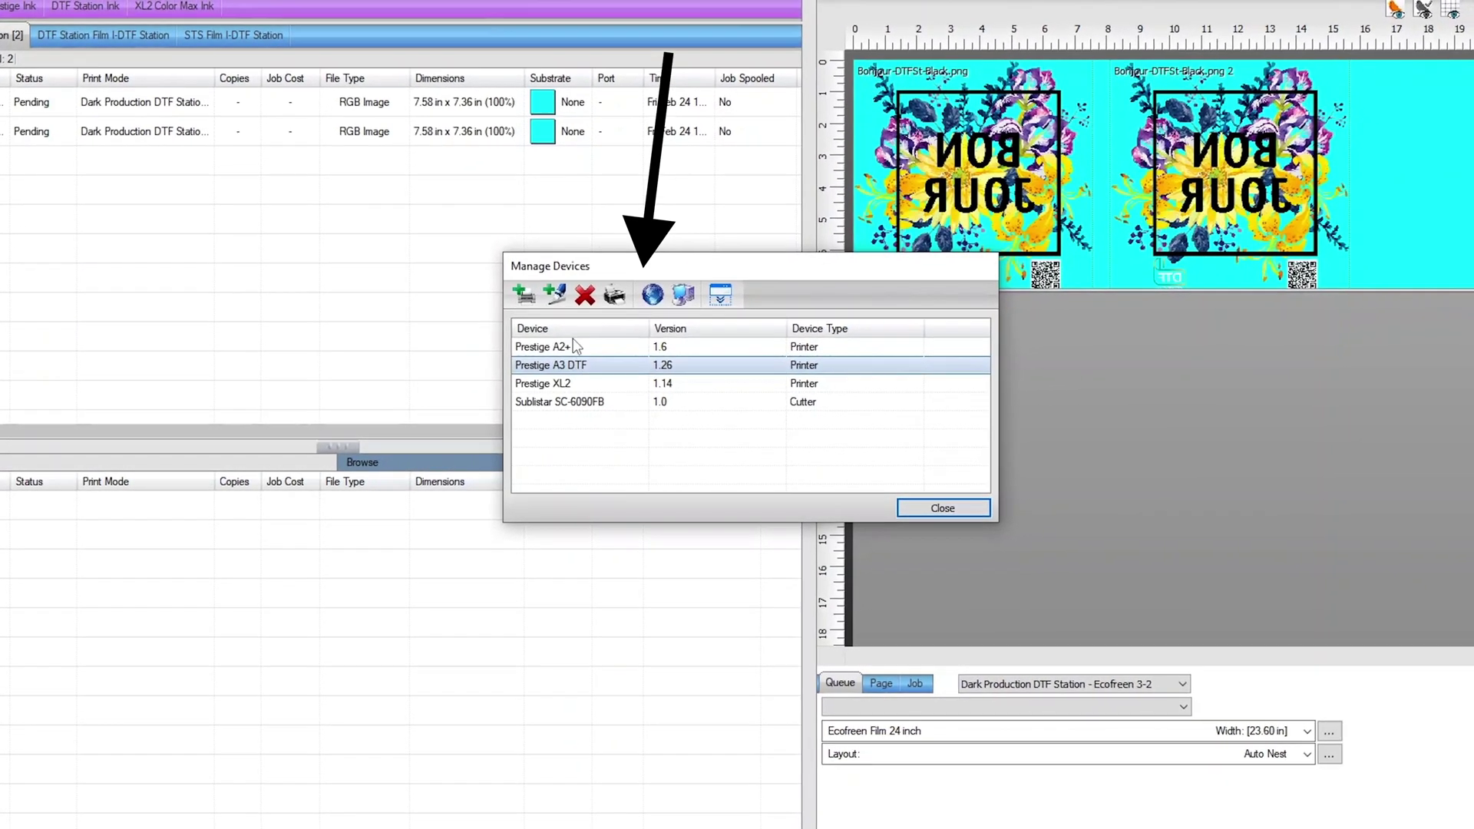
left_click(647, 300)
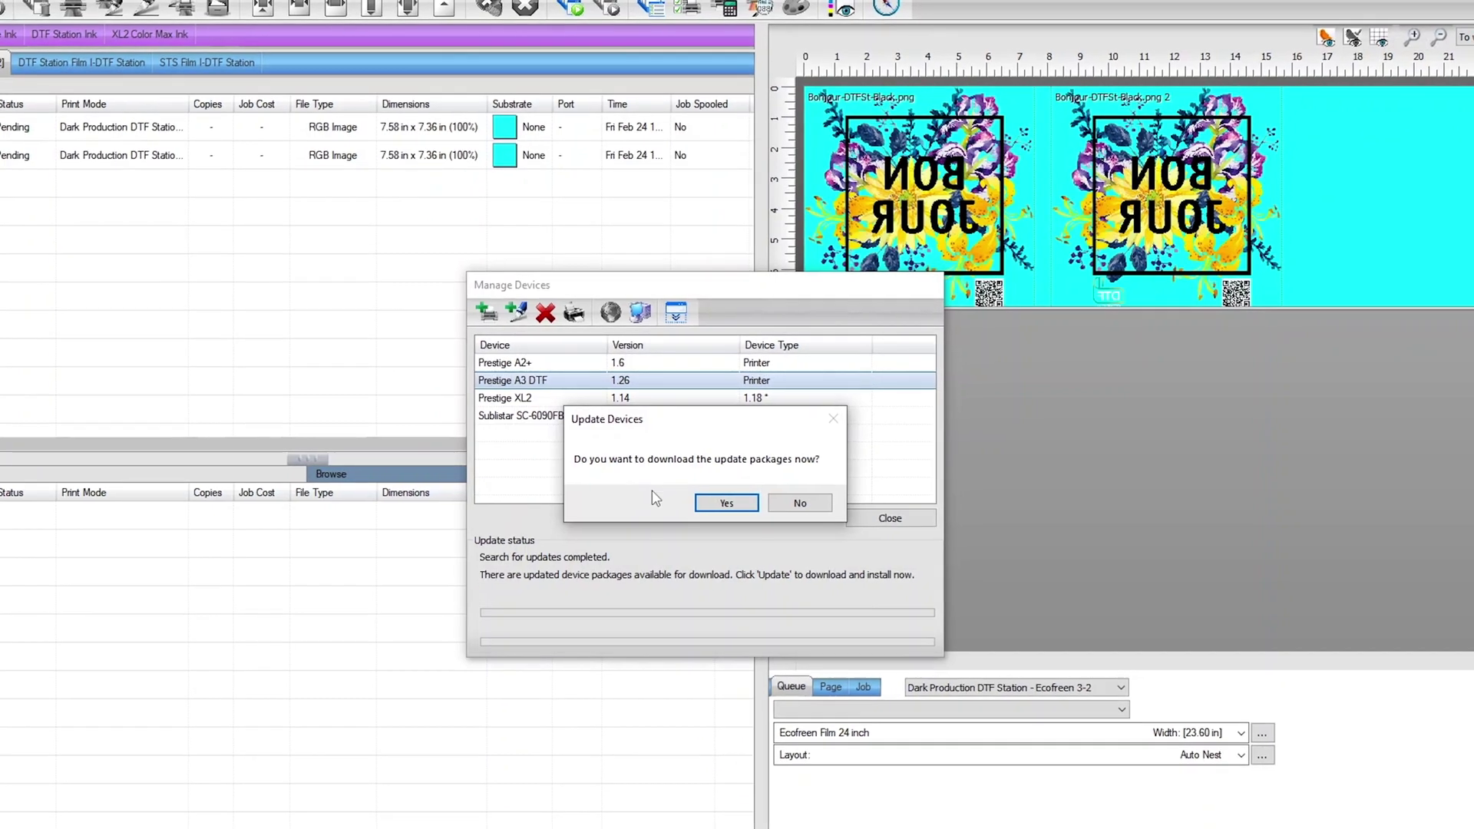
Download and install the updated packages, replacing print modes, media settings and queues, then close Manage Devices
left_click(693, 503)
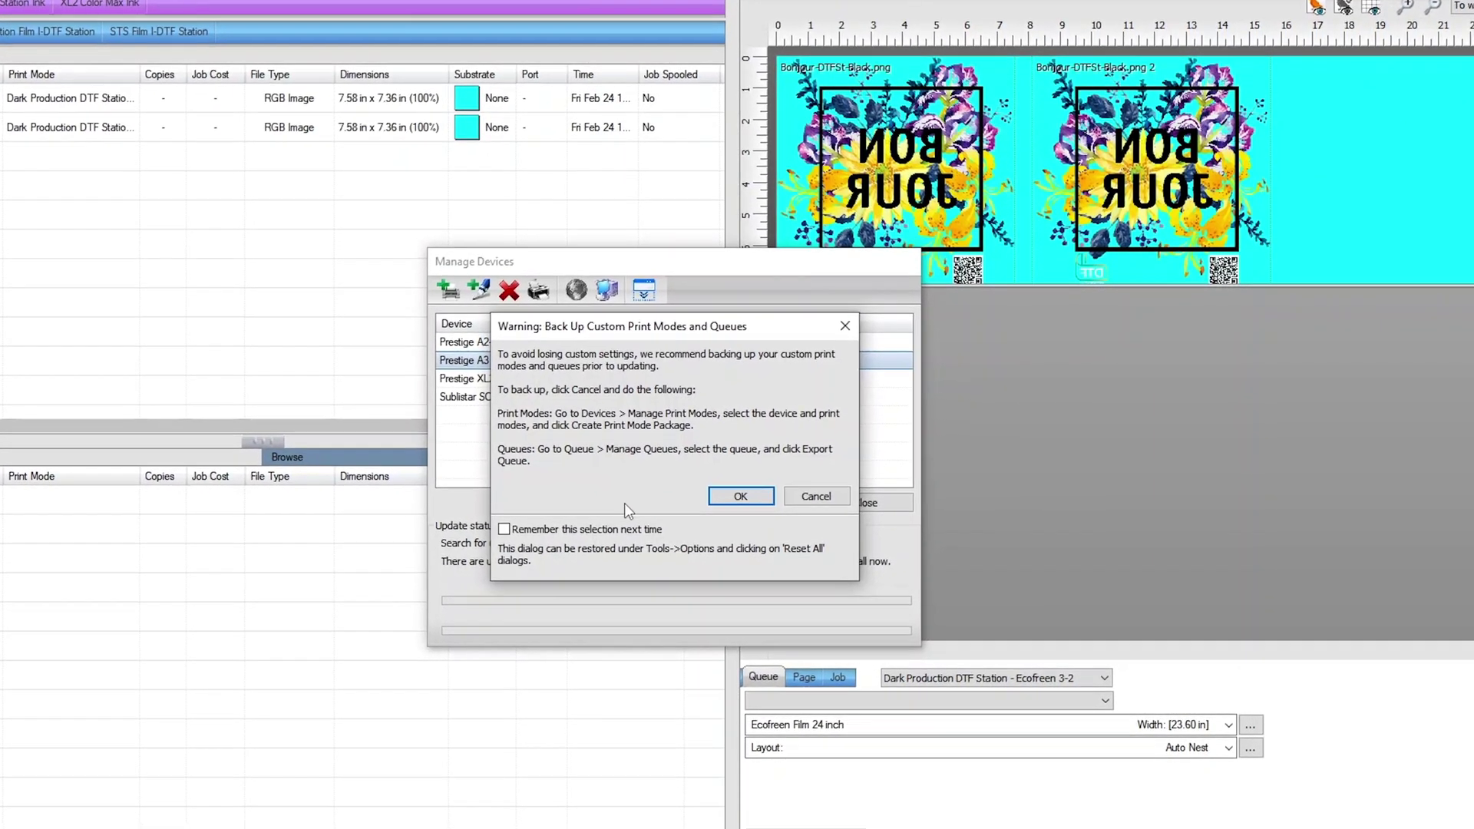
left_click(728, 491)
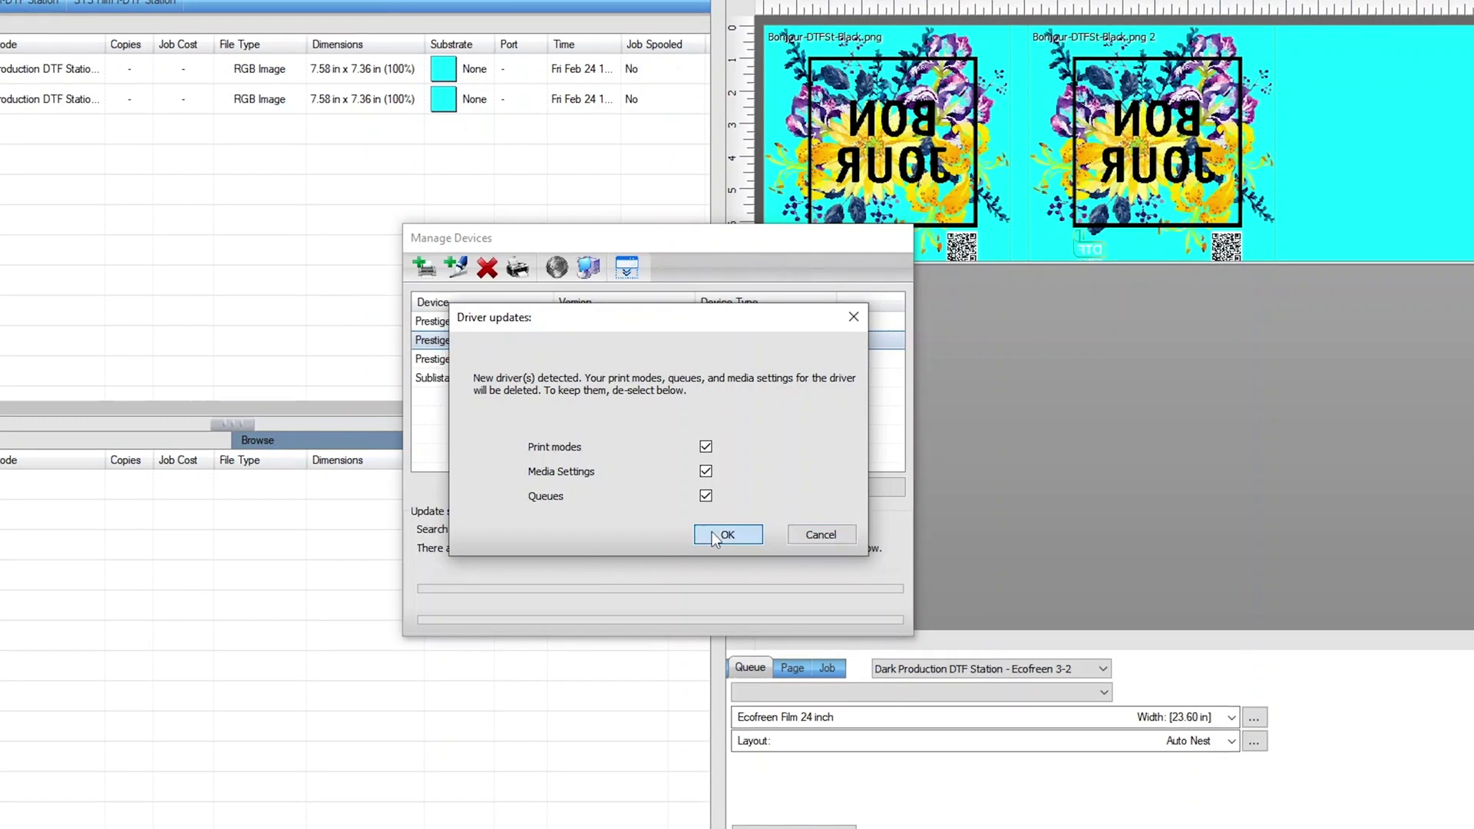
left_click(711, 531)
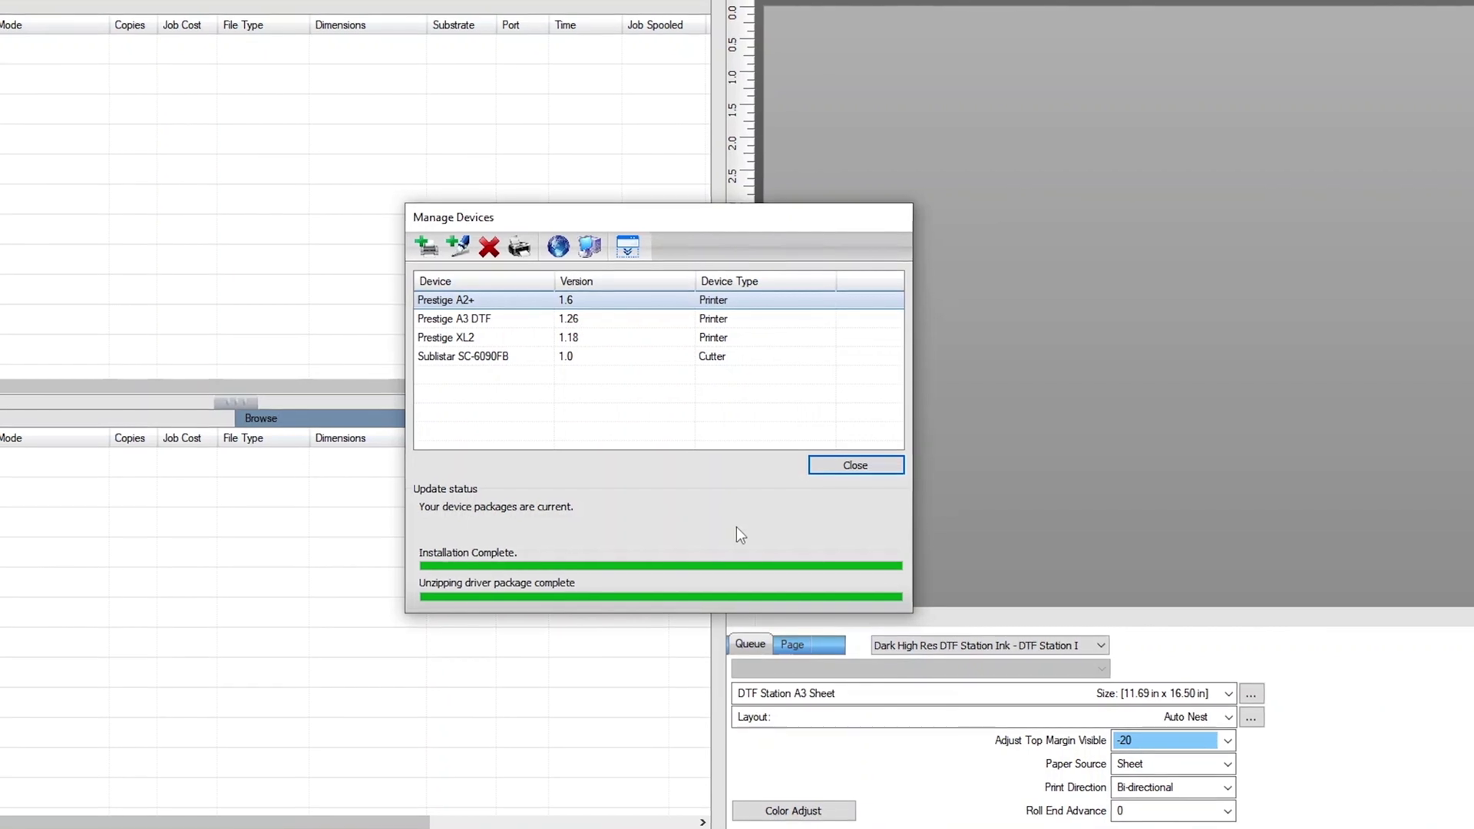
left_click(819, 467)
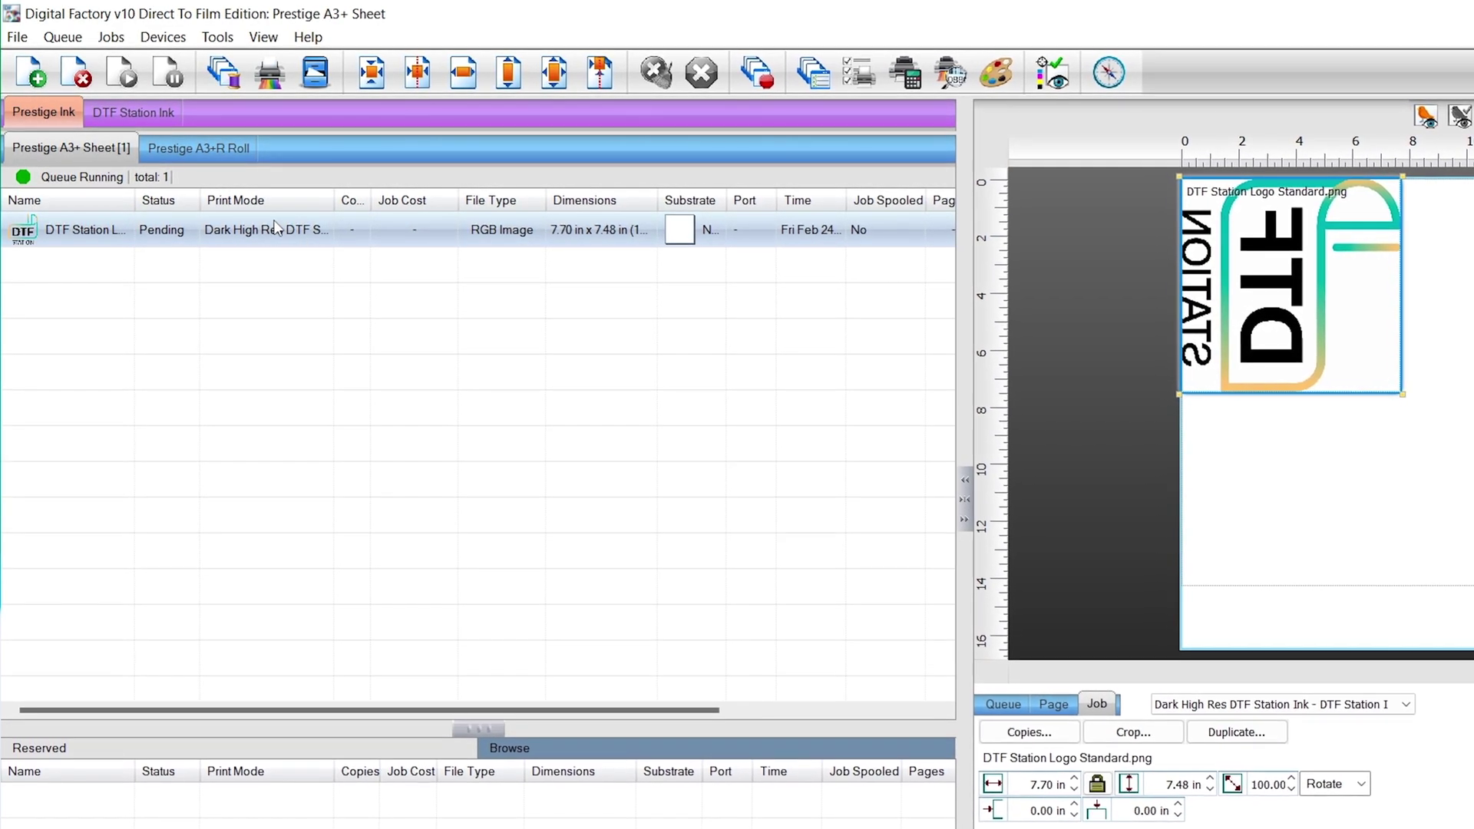
Remove the pending DTF Station Logo Standard.png job from the Prestige A3+ Sheet queue
right_click(313, 307)
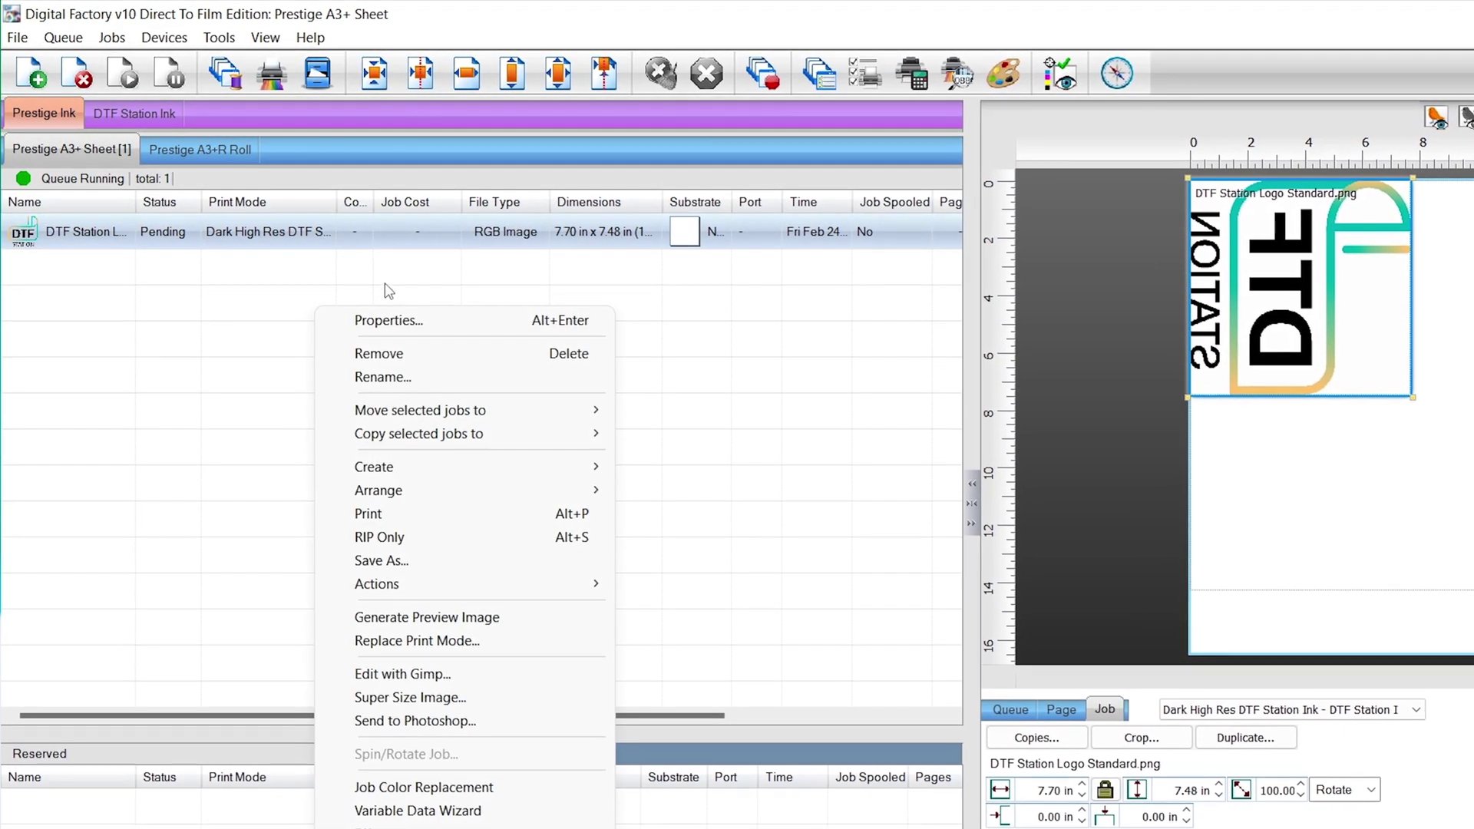
left_click(409, 355)
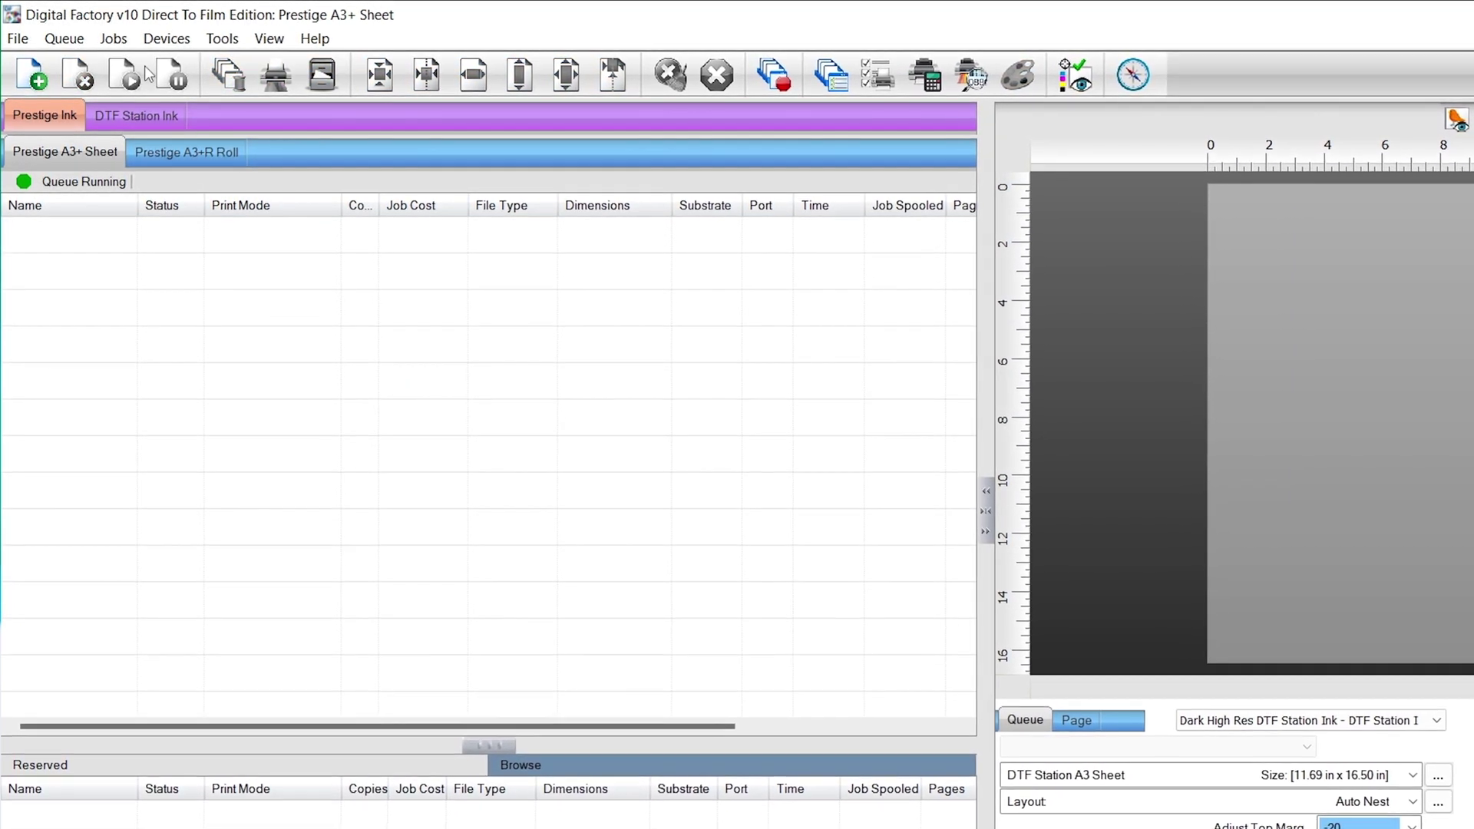
Delete the Prestige A3+R_Roll, A3+ Sheet and A3+R Roll queues in Manage Queues
left_click(64, 39)
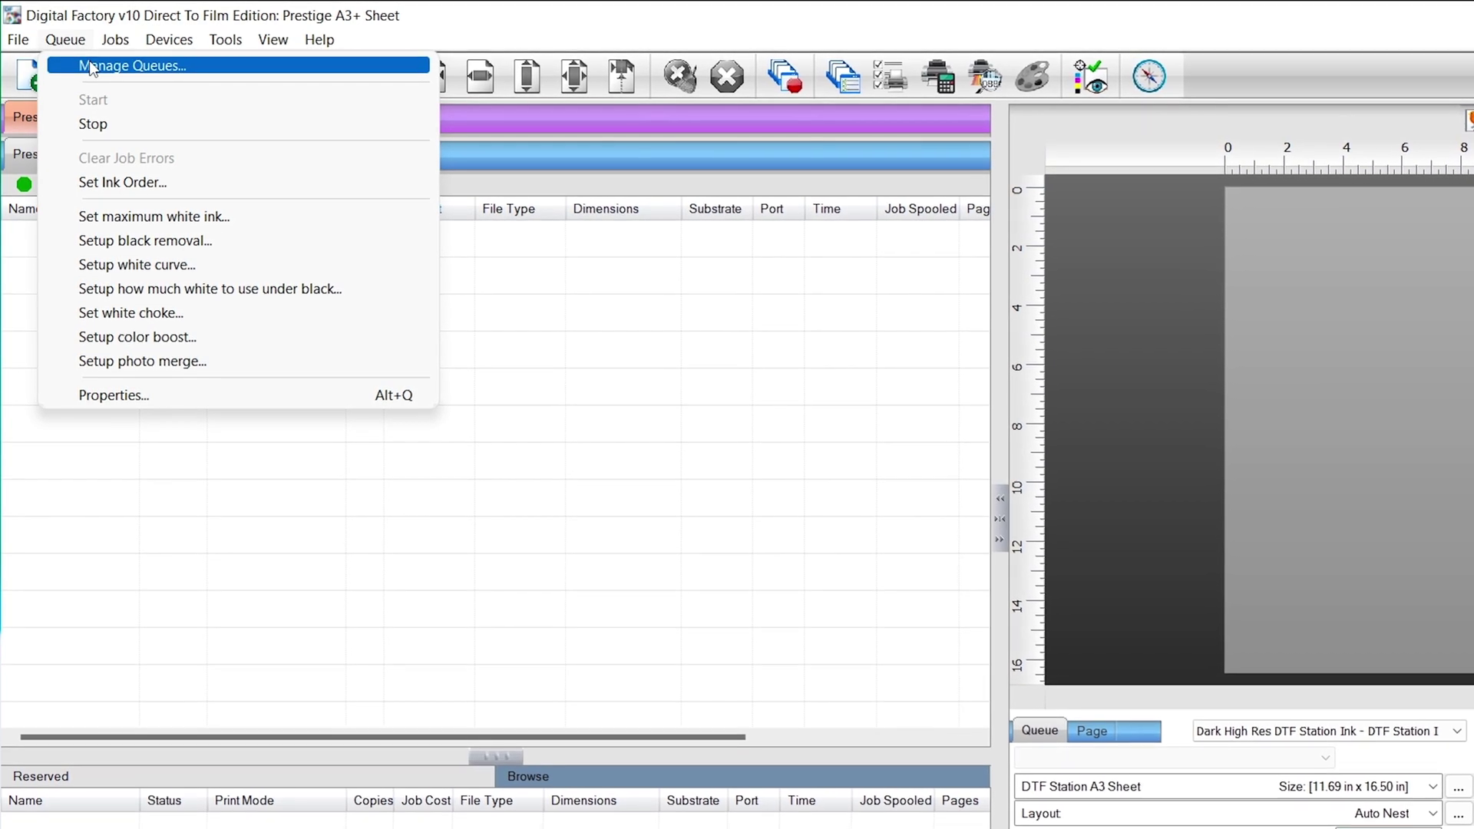
left_click(90, 68)
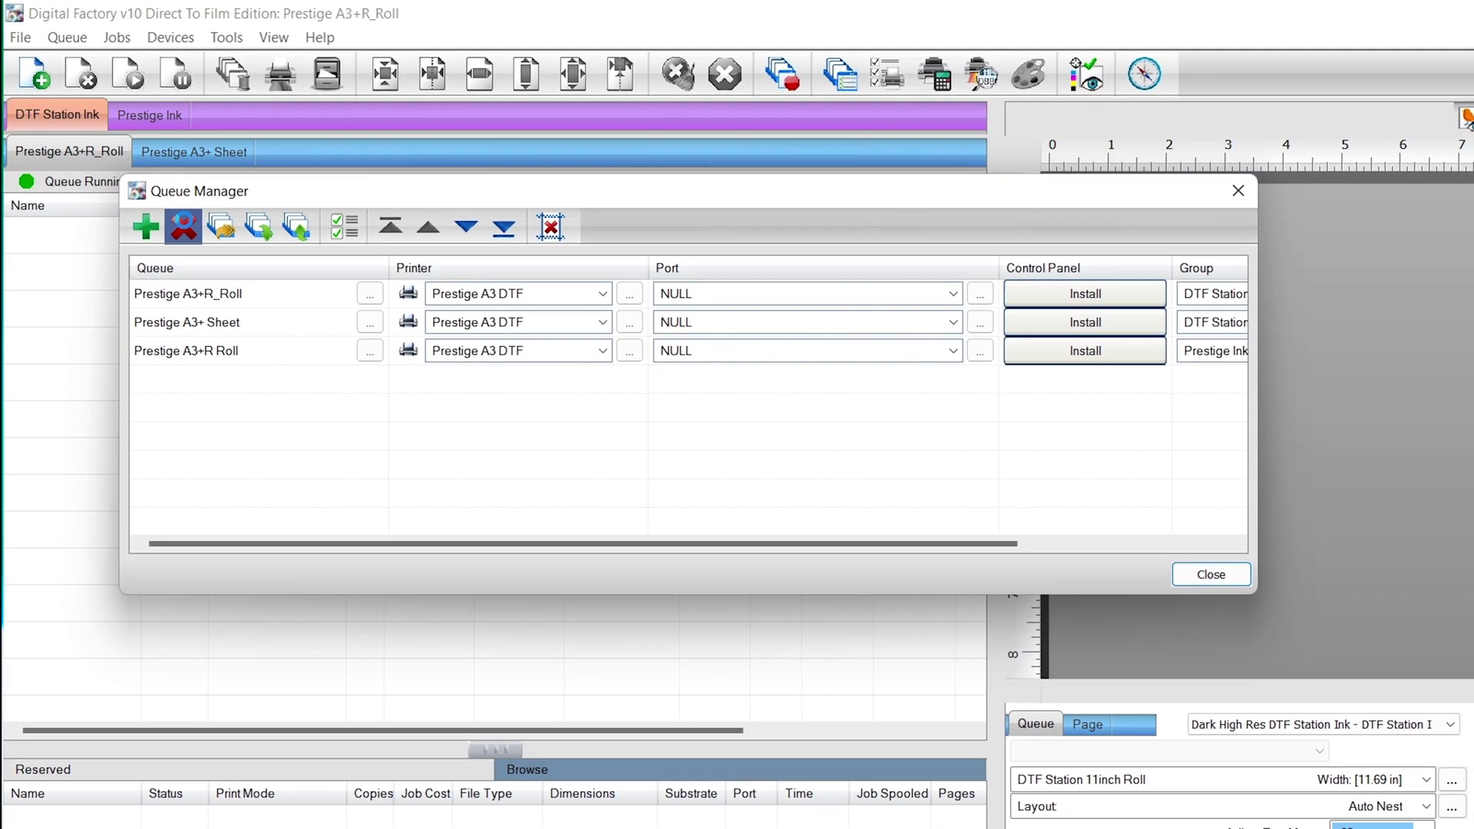
left_click(189, 286)
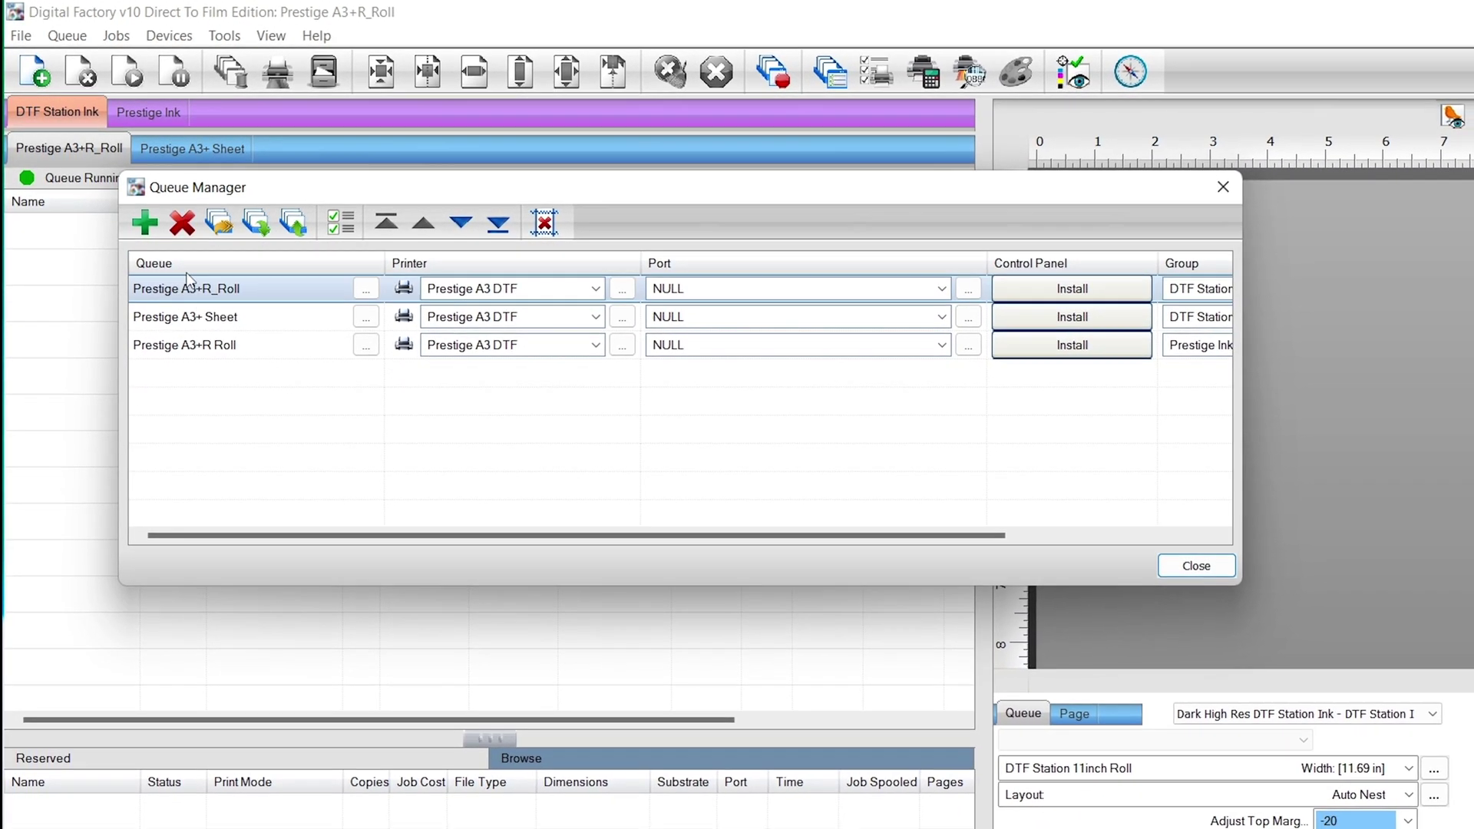
left_click(184, 225)
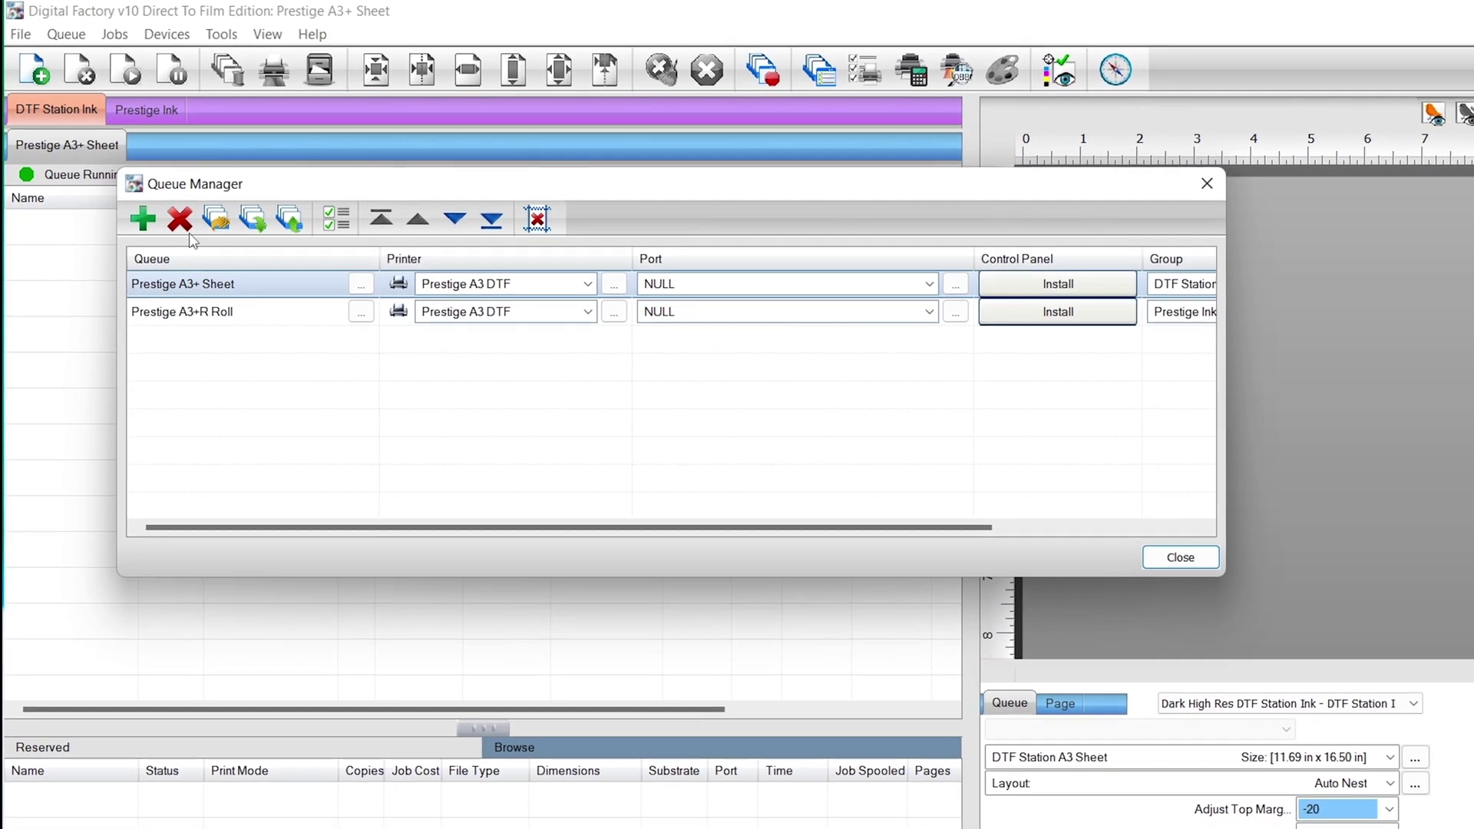
left_click(181, 221)
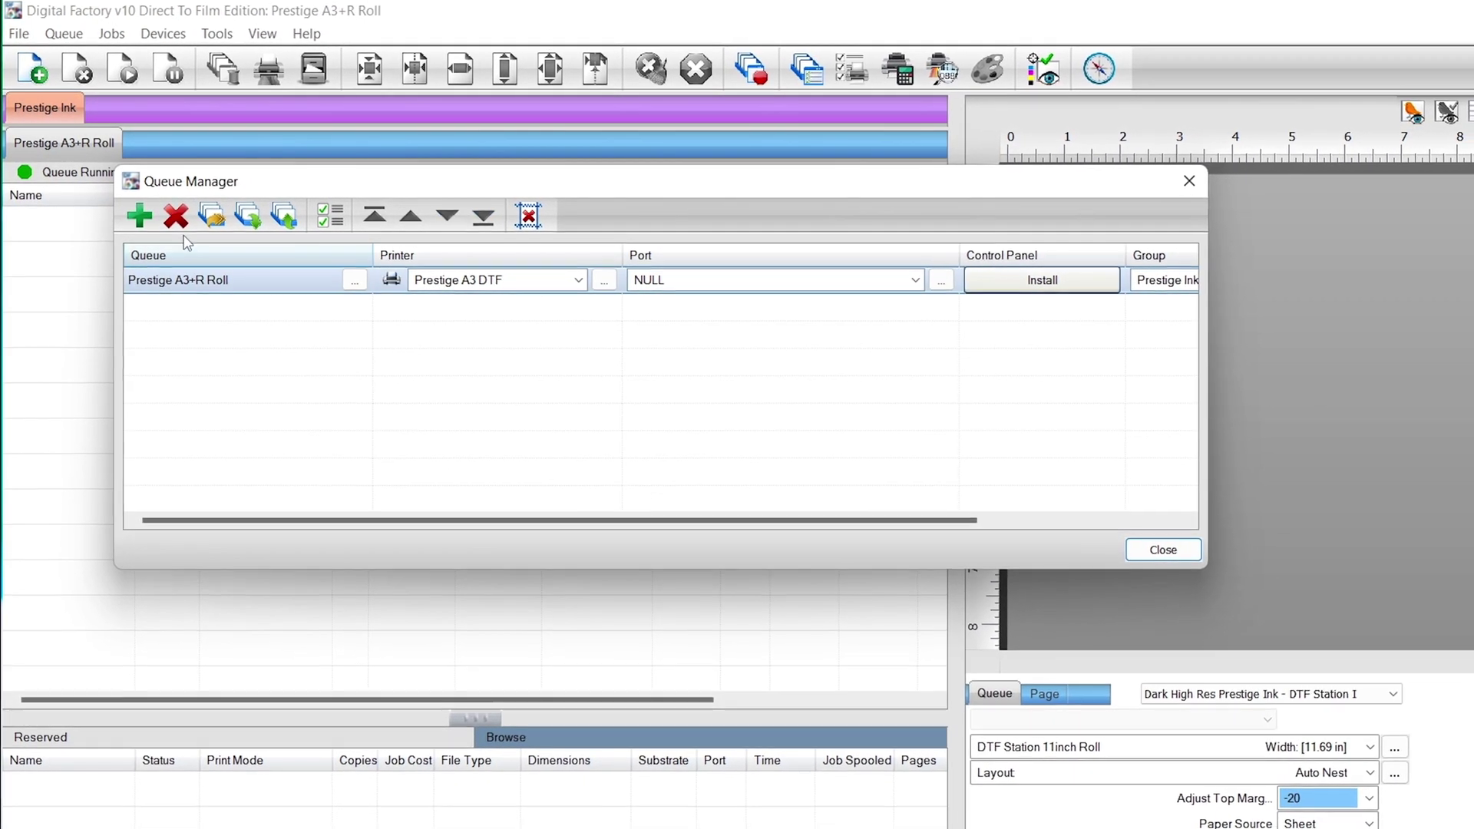
left_click(176, 216)
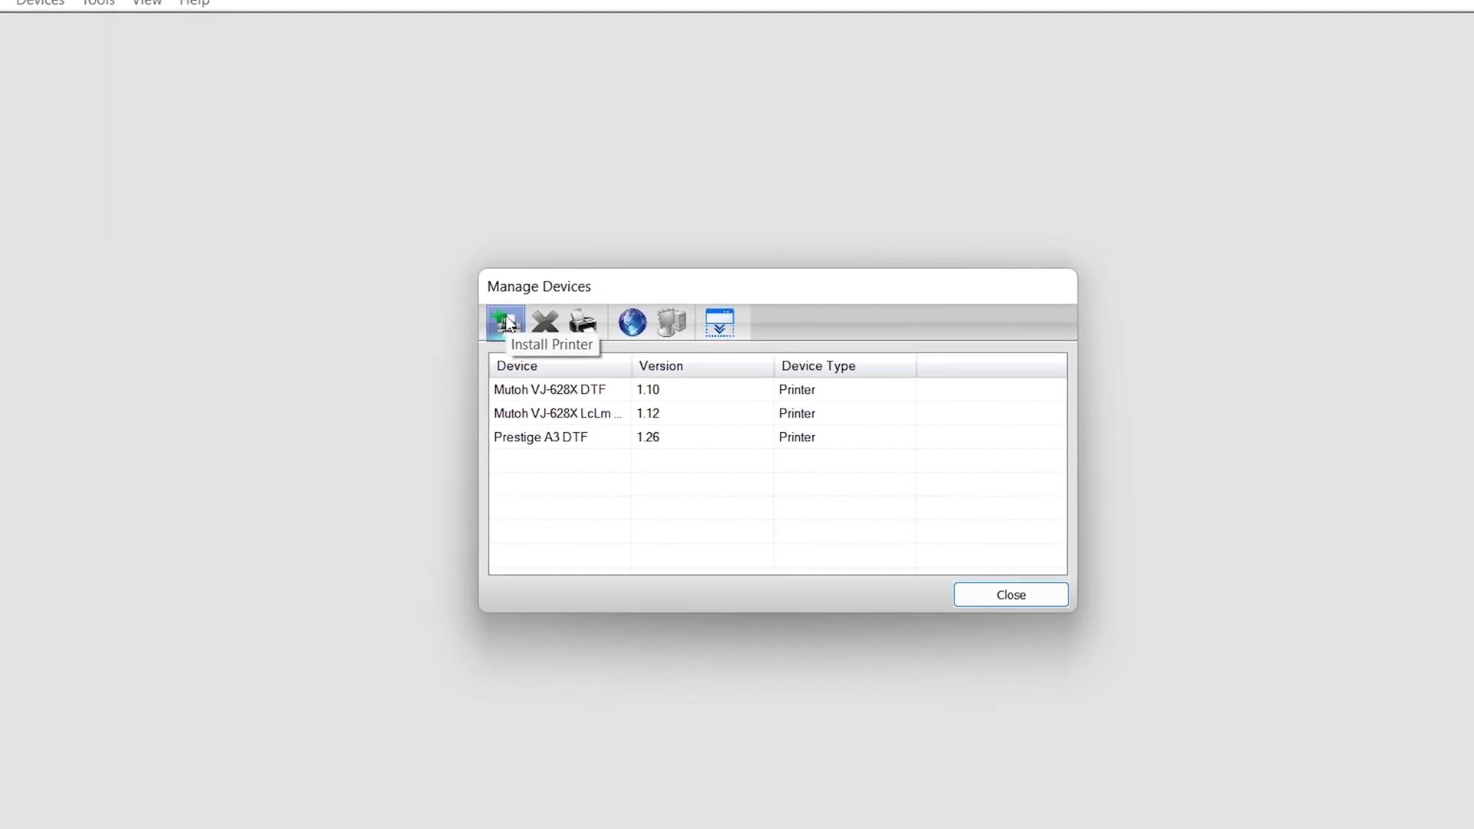
Uninstall the Prestige A3 DTF device, leaving the two Mutoh VJ-628X devices
left_click(559, 439)
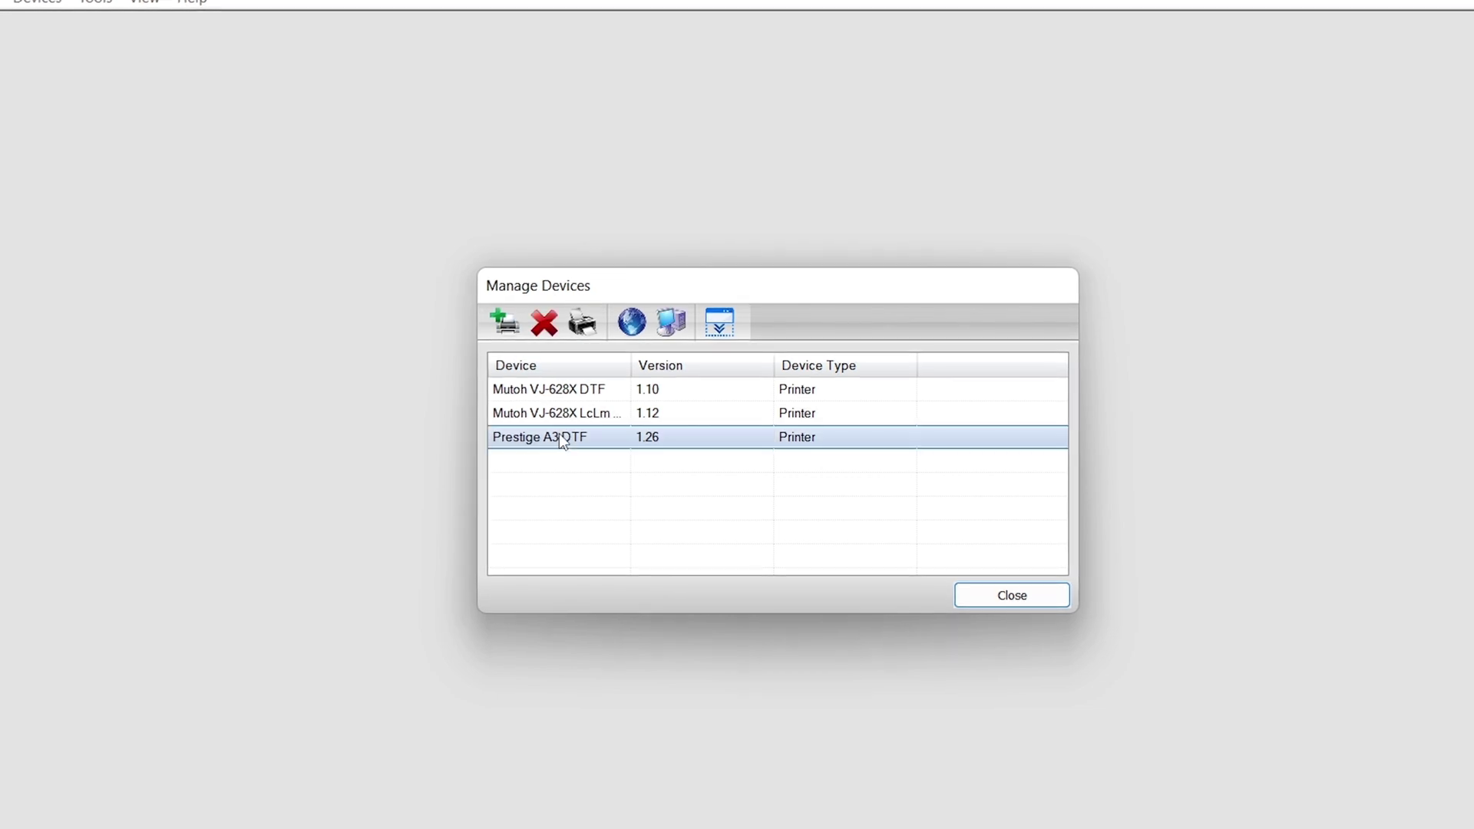
left_click(539, 331)
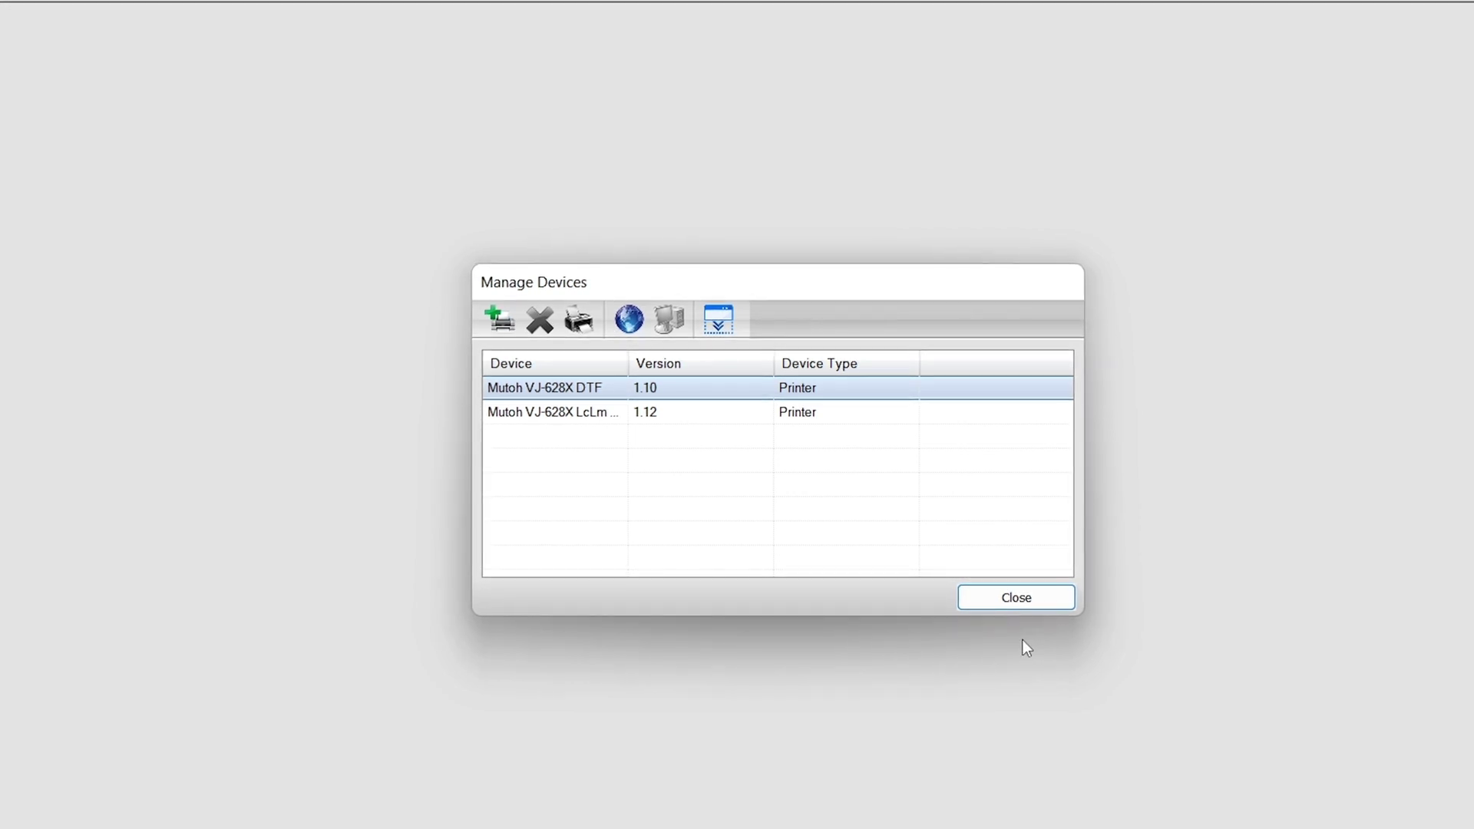
Reinstall Prestige A3 DTF by searching 'prestige' and fetching package 1.26 from the cloud server
left_click(500, 311)
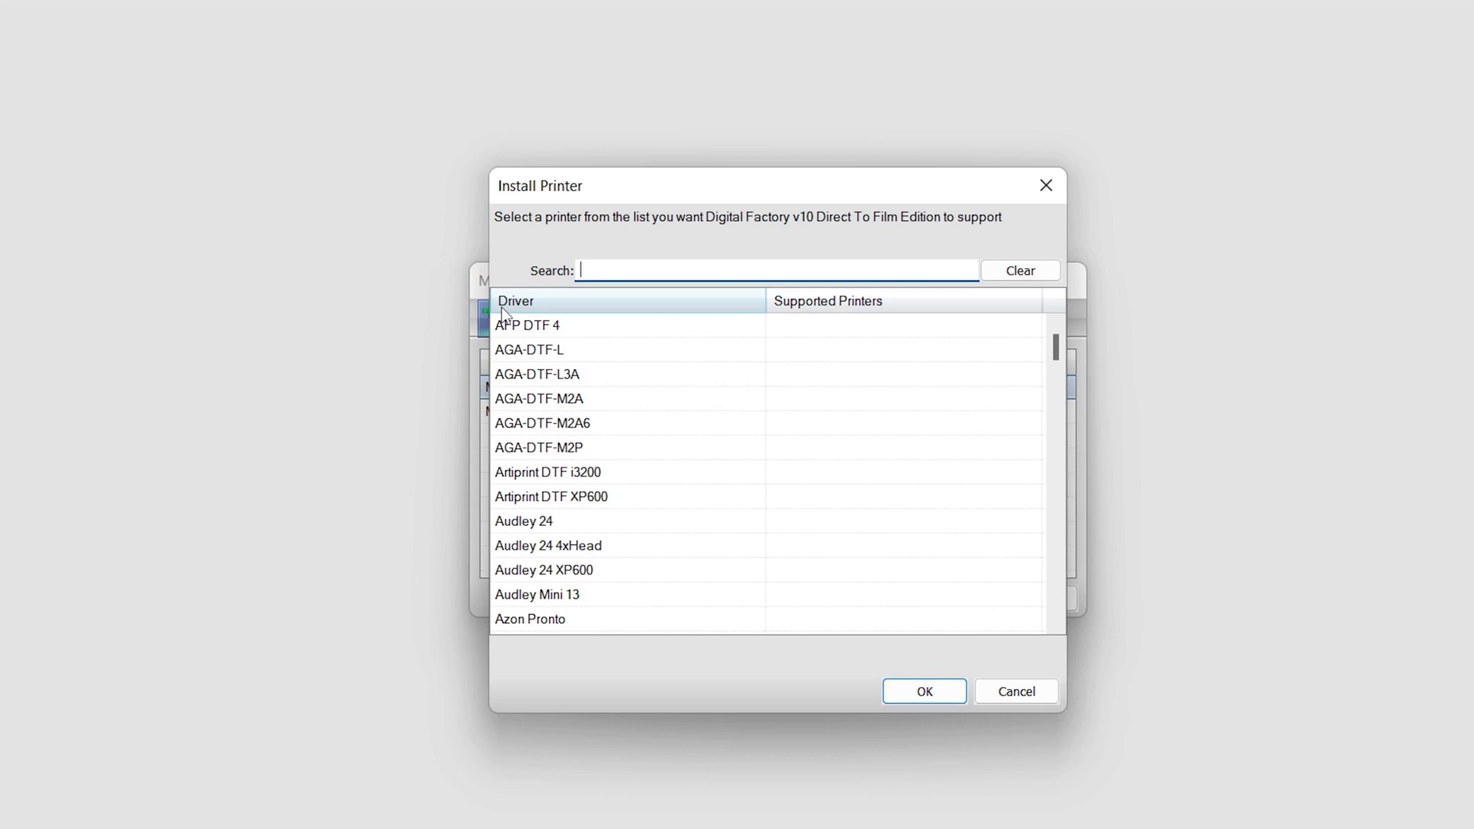
type("prest")
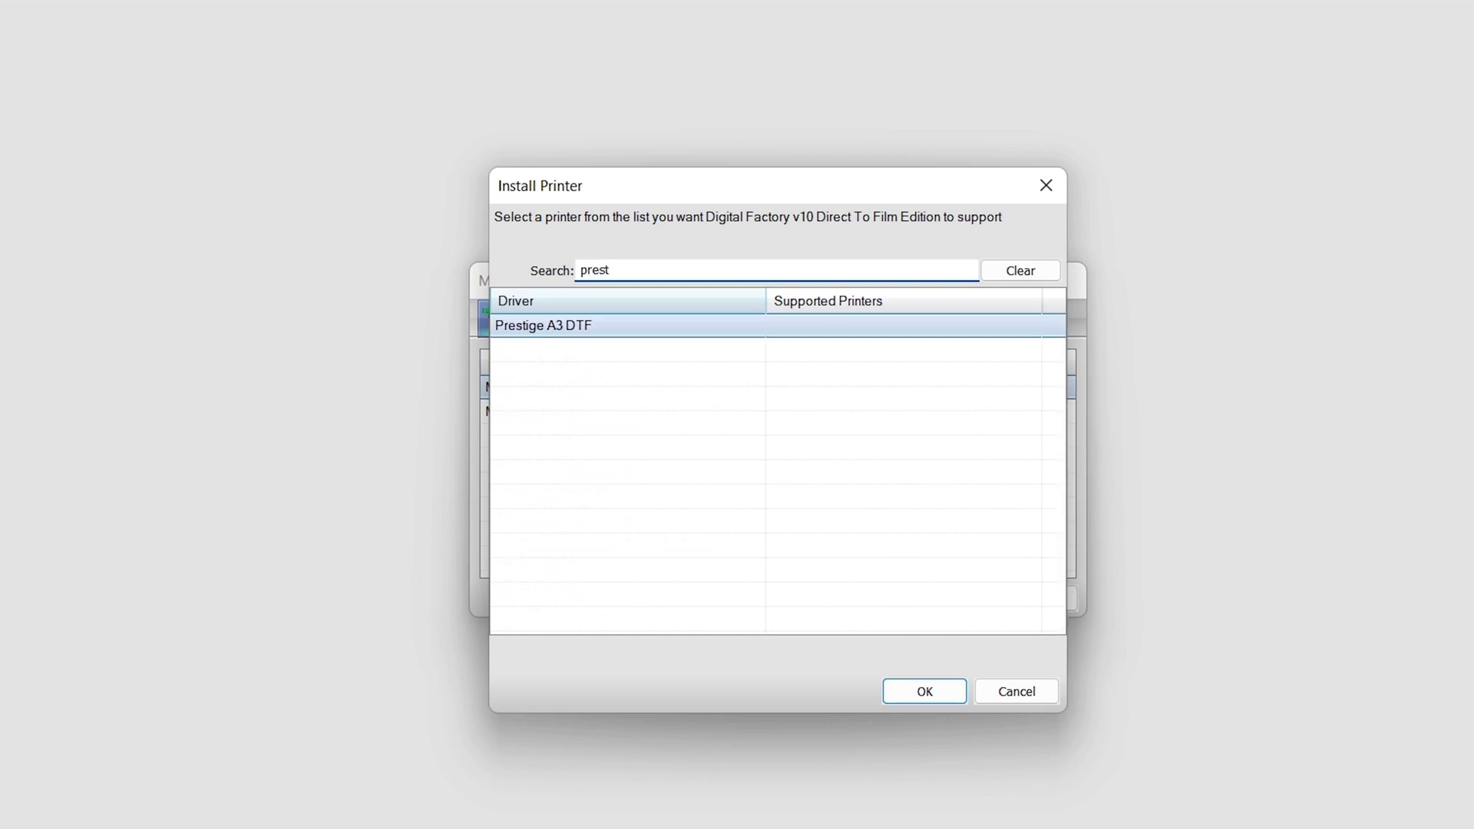
type("ige")
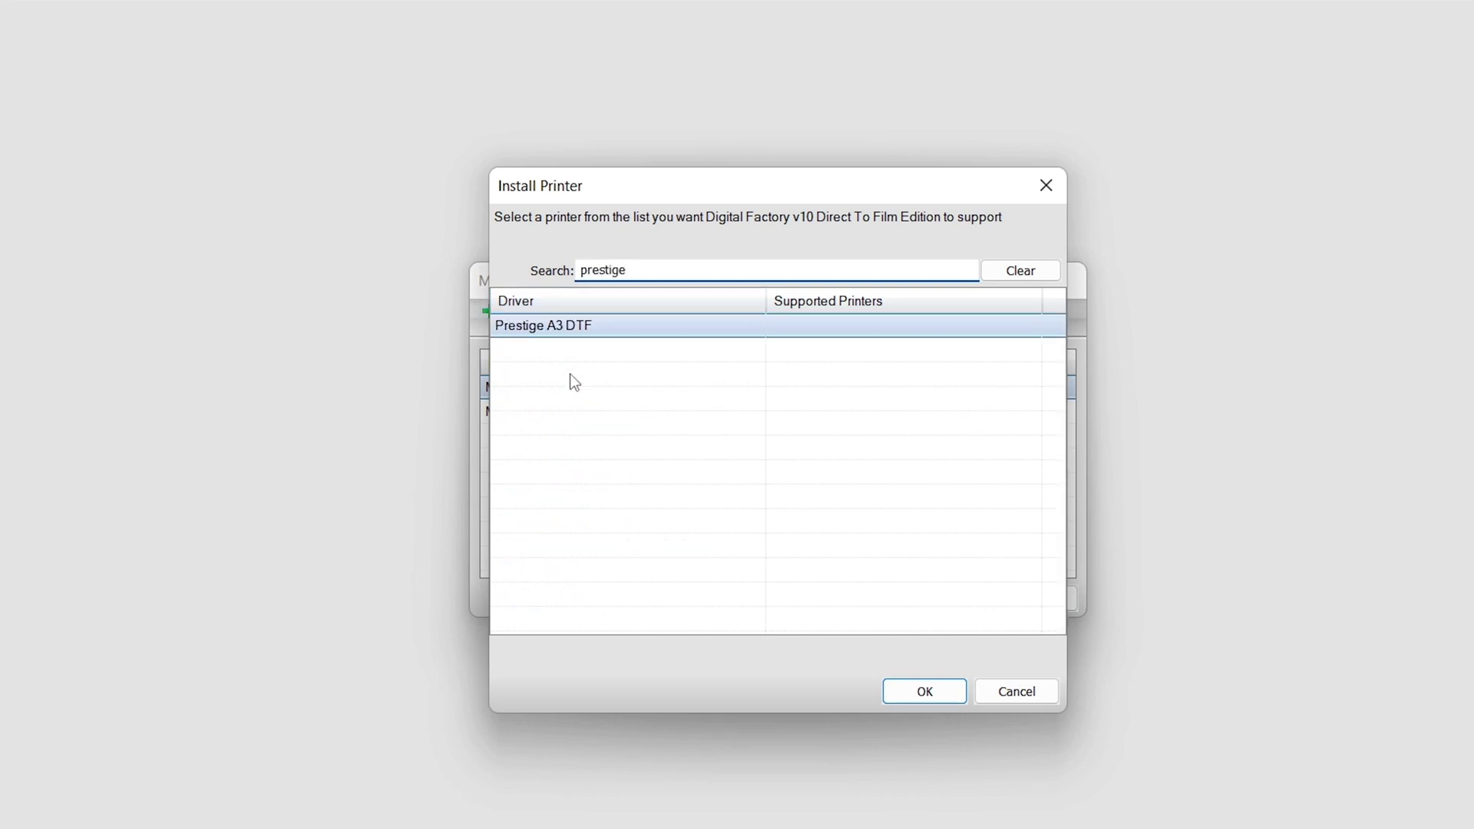
left_click(905, 684)
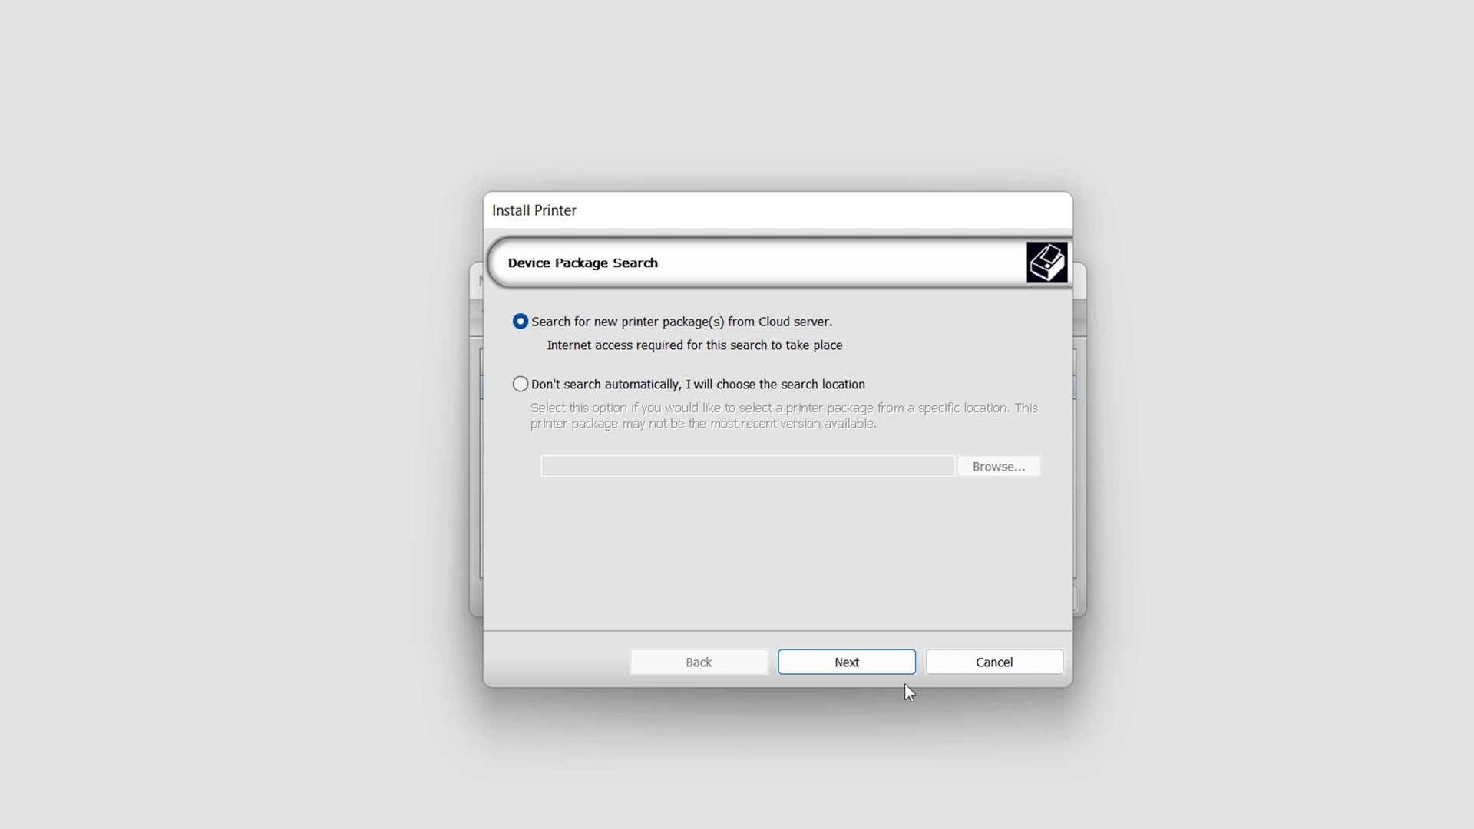
left_click(859, 663)
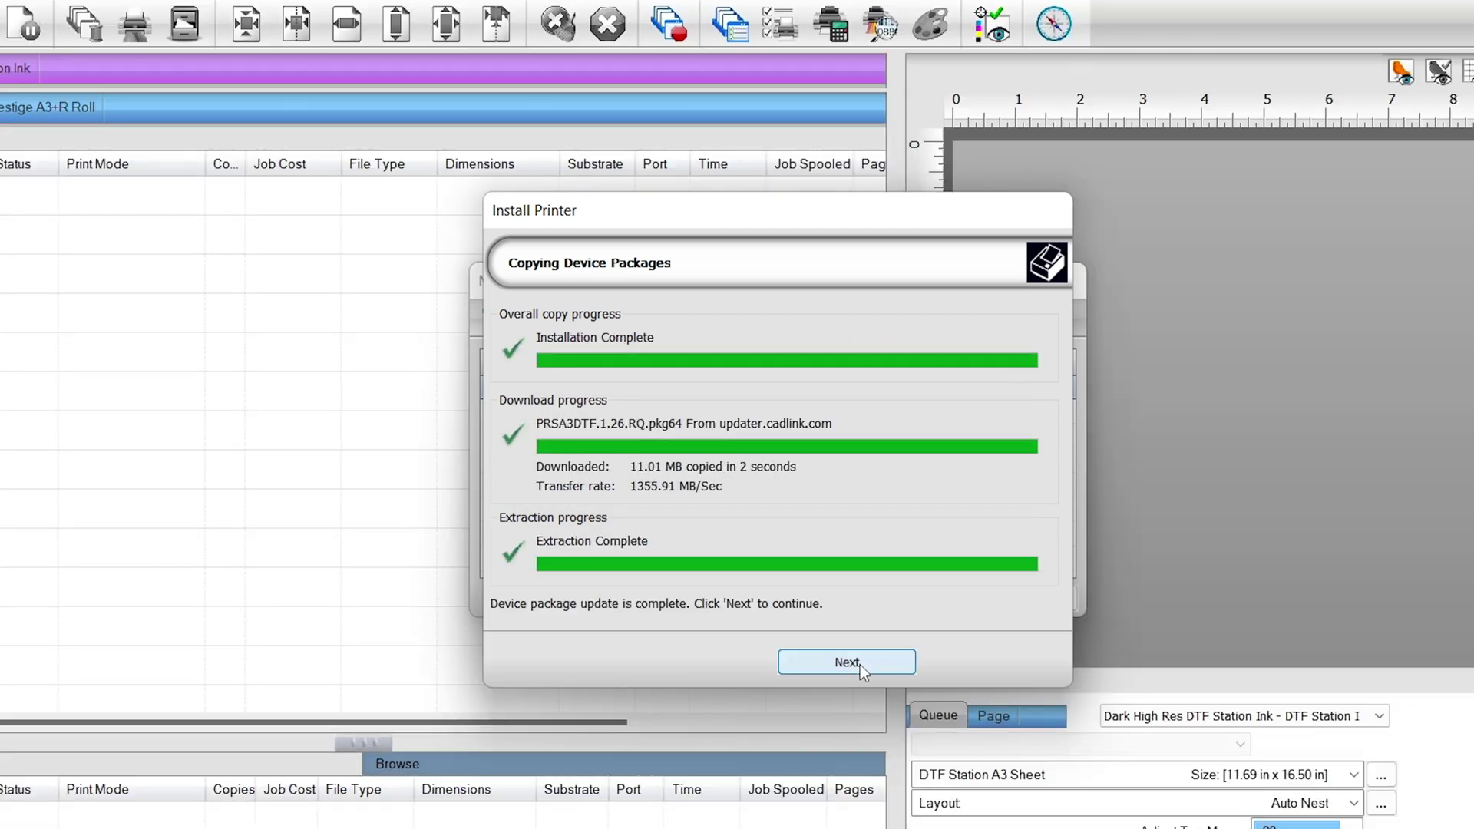
left_click(860, 665)
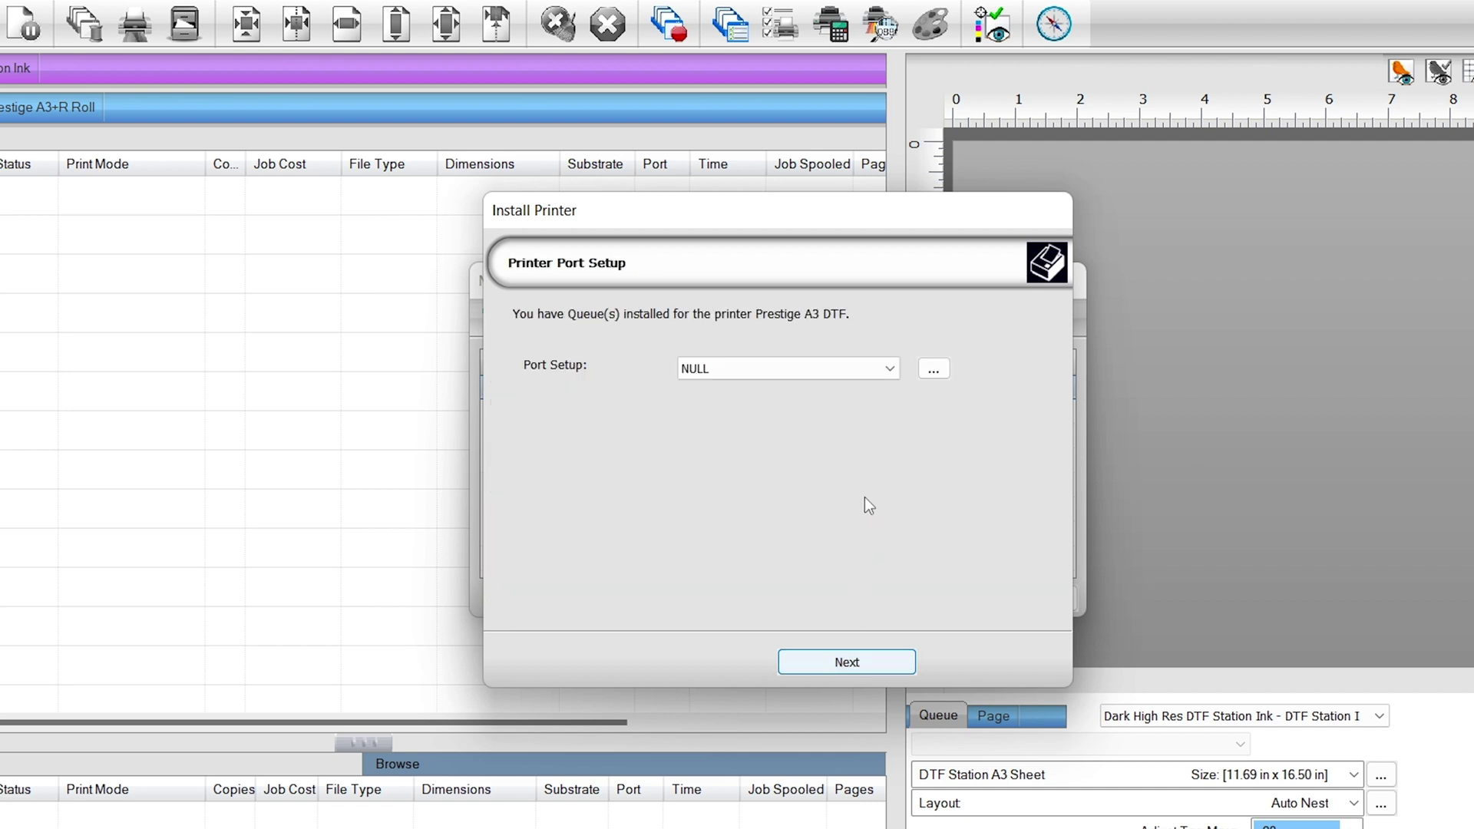
Keep the Prestige A3 DTF port on NULL and complete the driver 1.26 installation
left_click(889, 372)
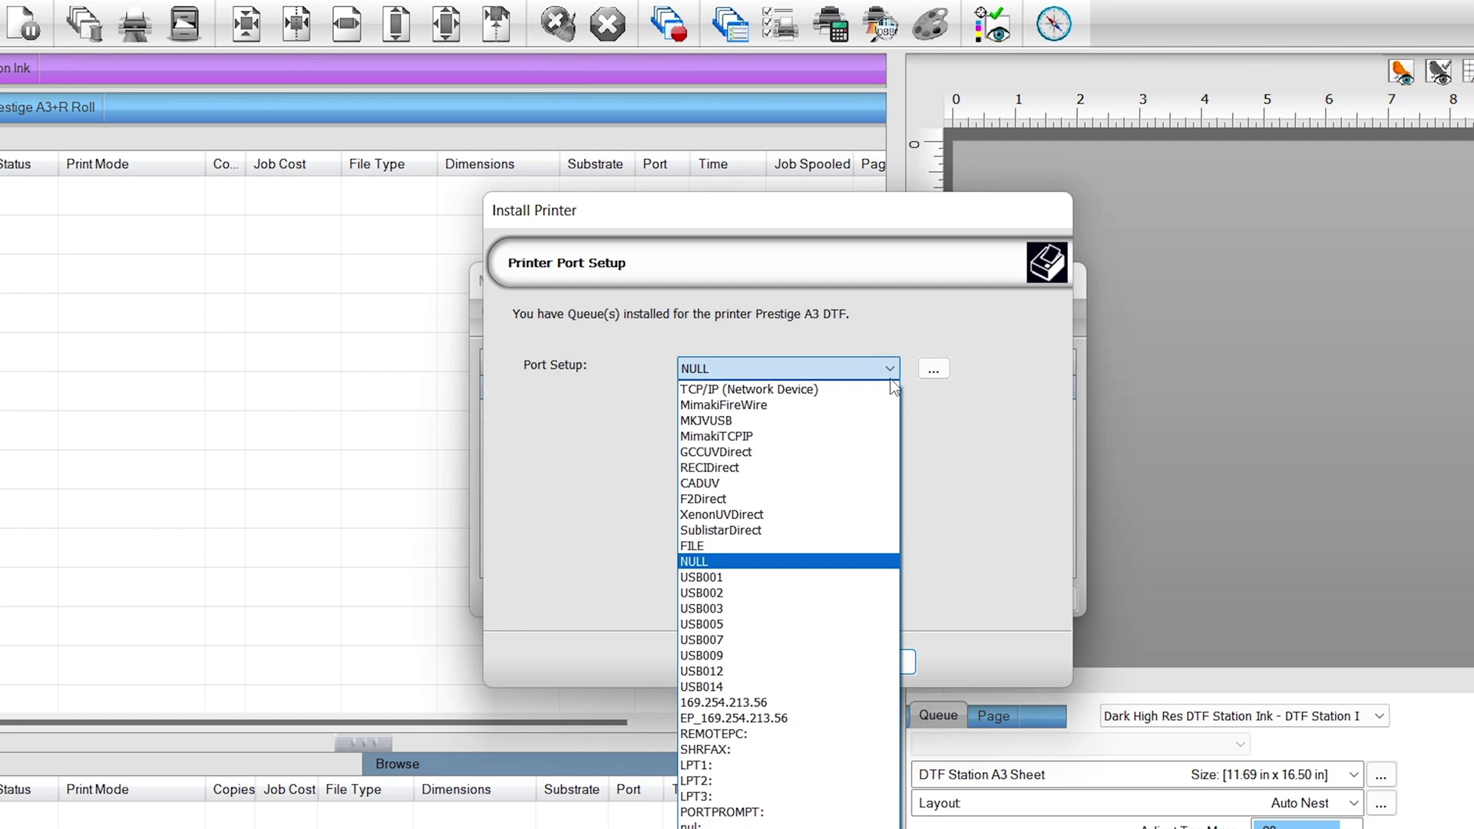
left_click(935, 417)
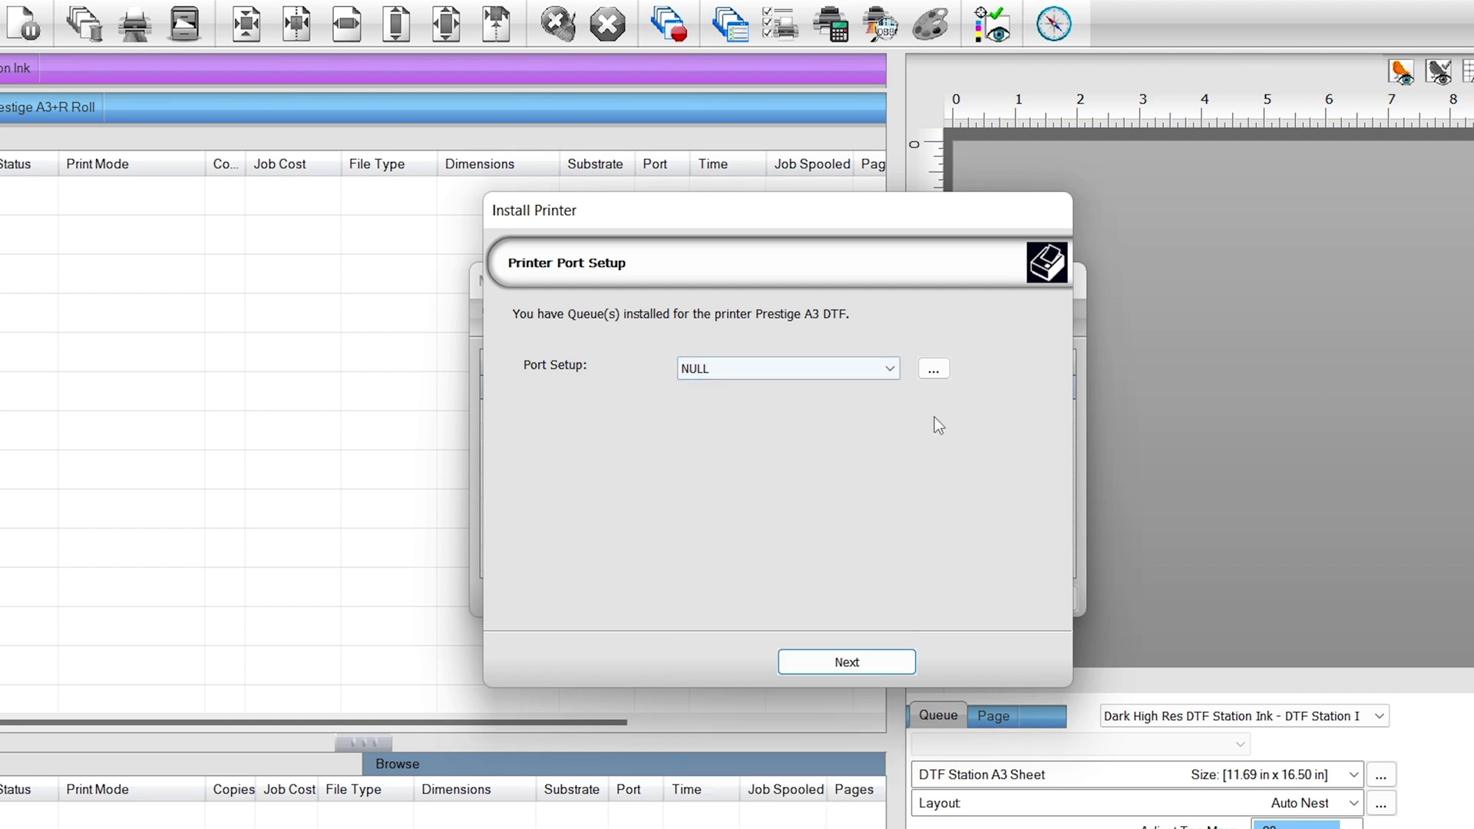
left_click(836, 665)
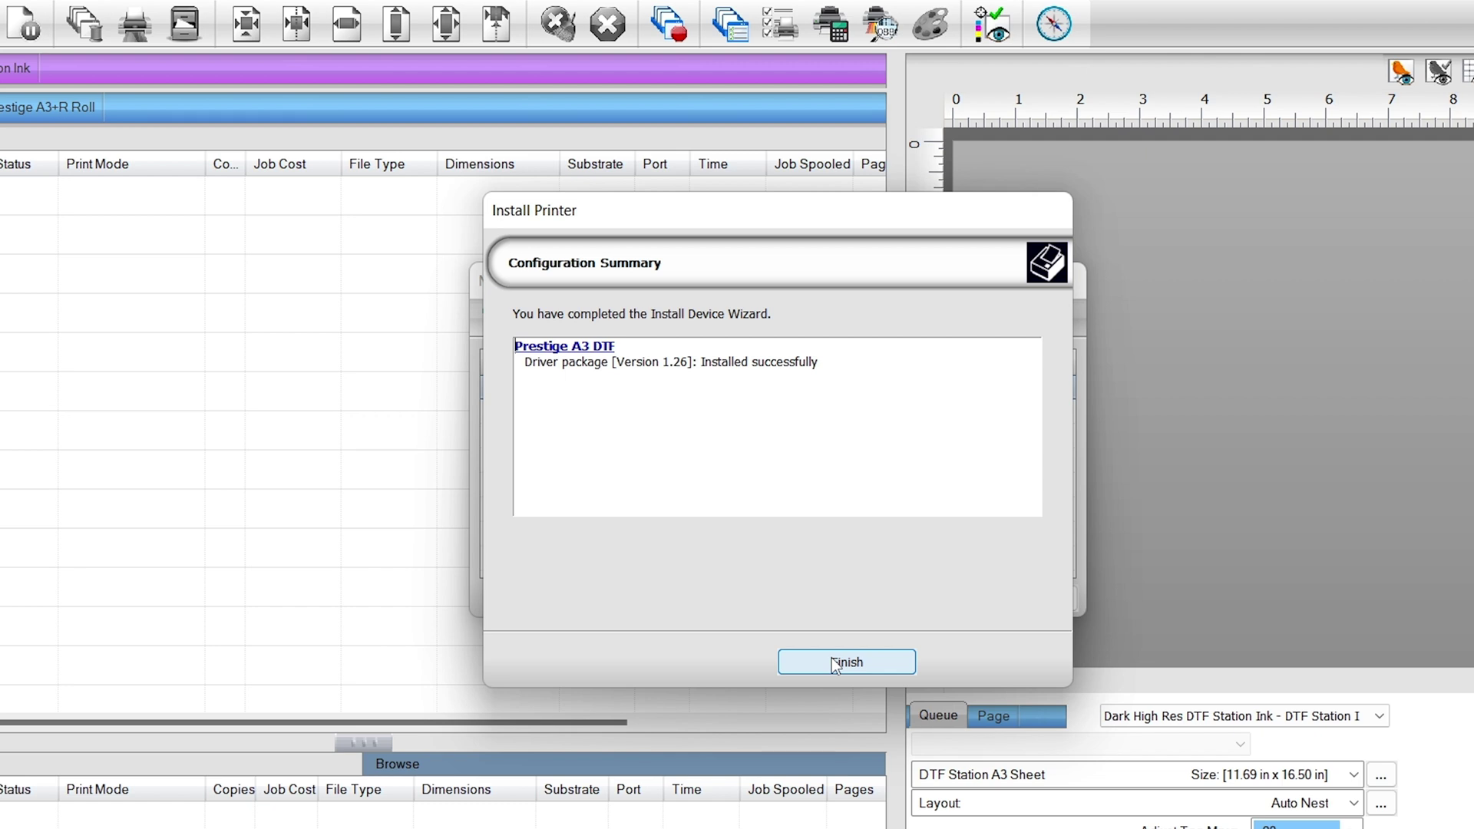
left_click(836, 663)
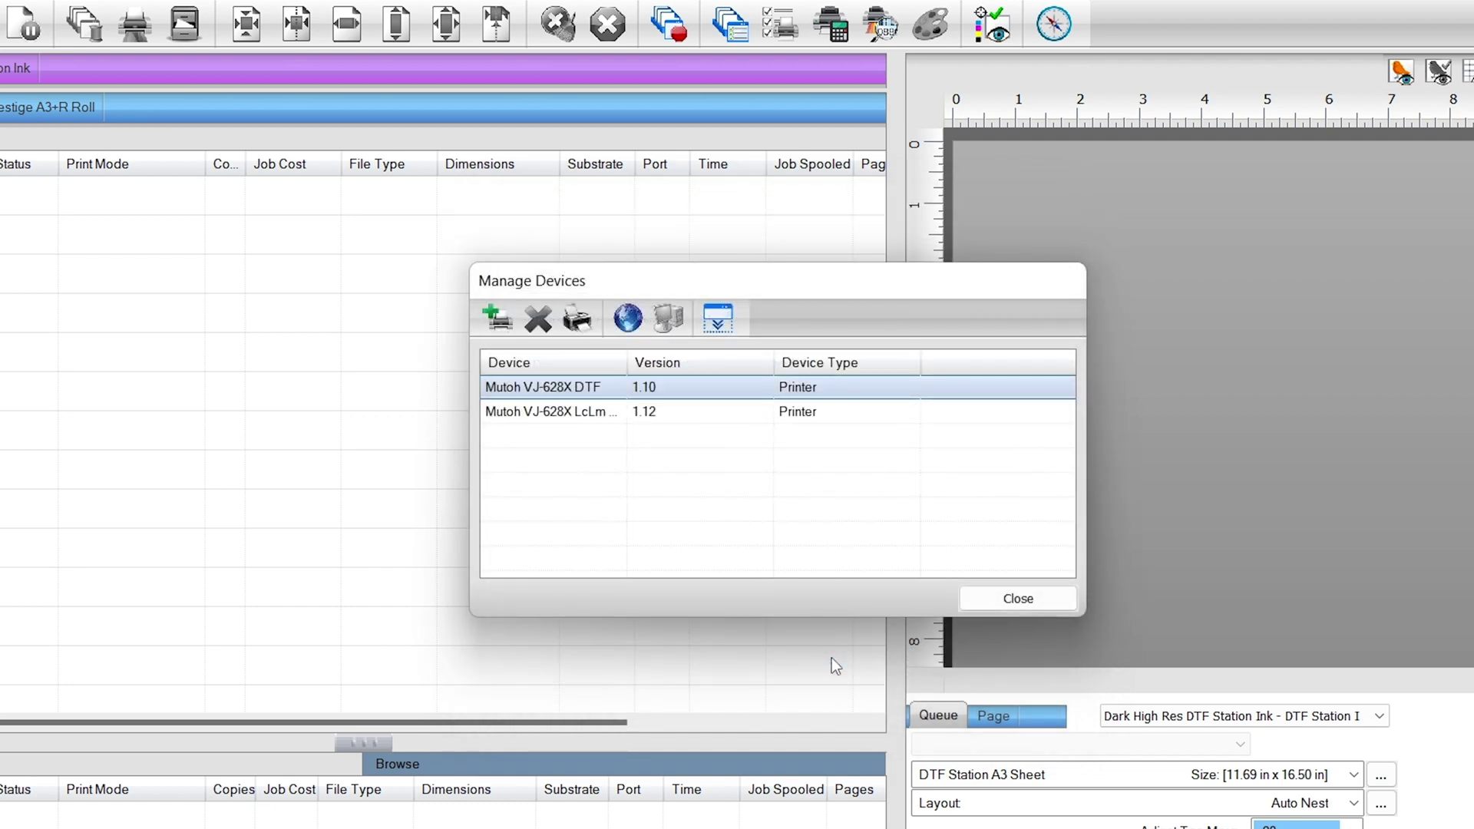